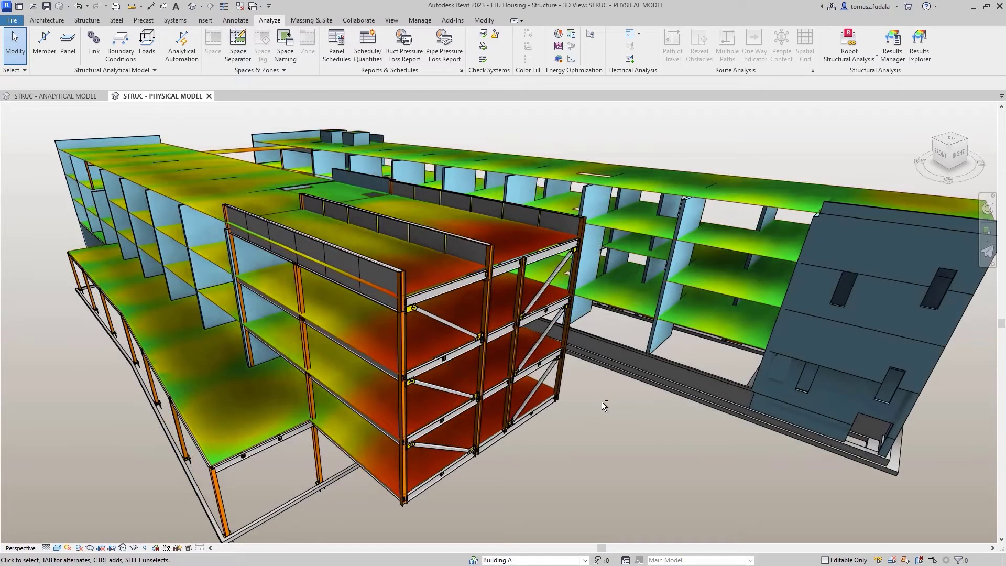
# Orbit and zoom the LTU Housing 3D view to review the analysis colours from below
pyautogui.keyDown('shift'); pyautogui.moveTo(602, 401); pyautogui.dragTo(324, 463, button='middle'); pyautogui.keyUp('shift')
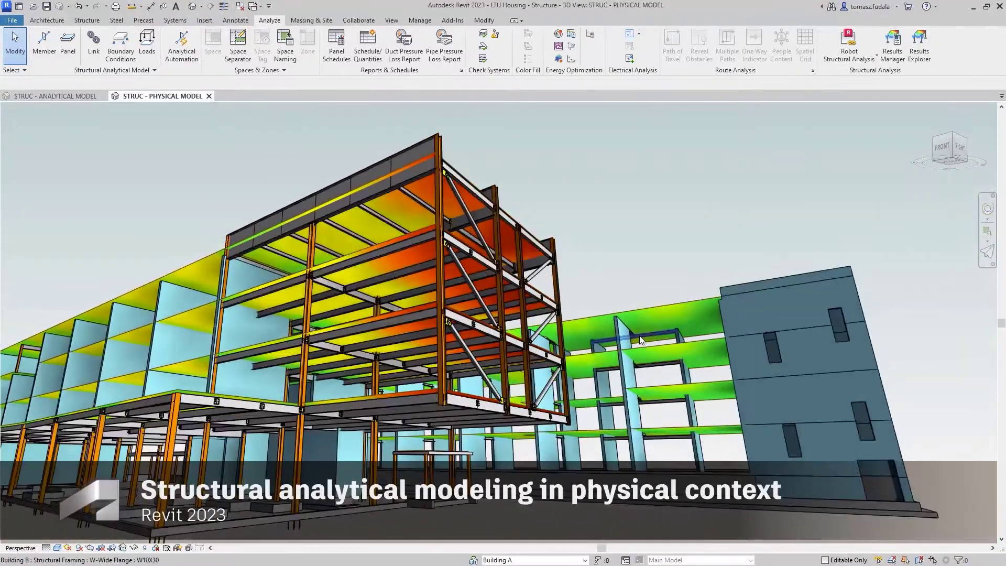
pyautogui.scroll(5, 639, 333)
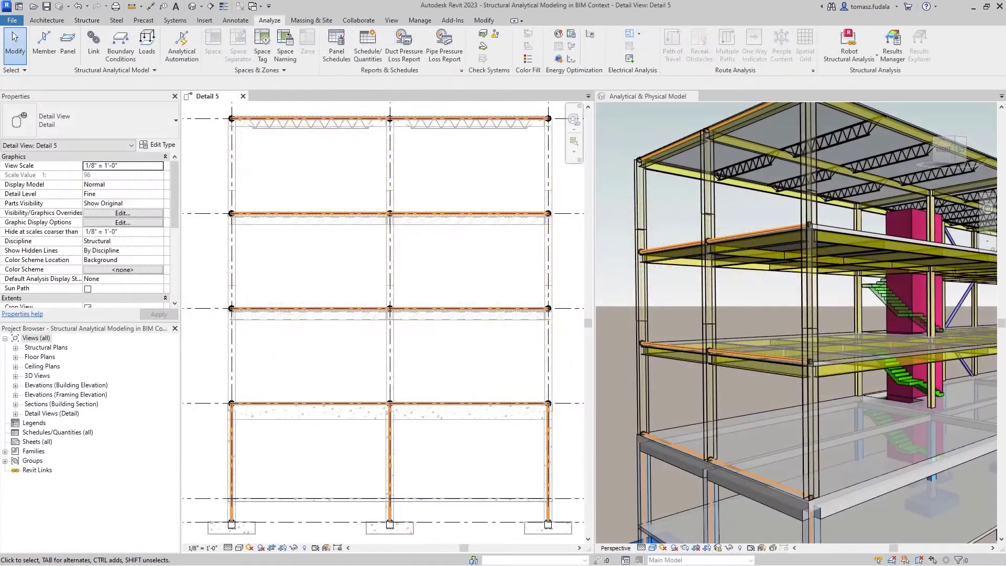
# Select the steel columns on two stories in the 3D view to inspect them, then clear the selection
pyautogui.click(632, 379)
pyautogui.click(707, 386)
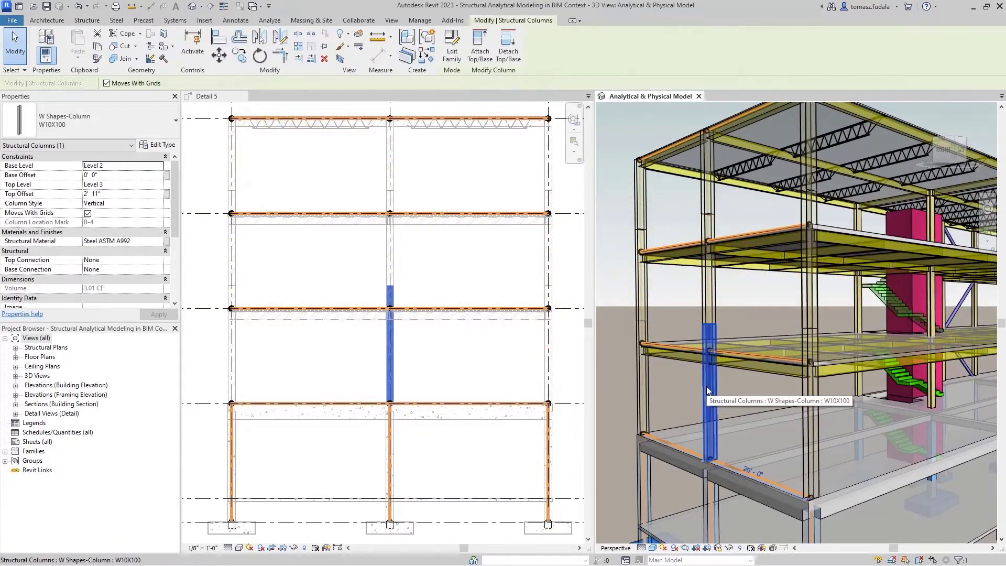
pyautogui.click(711, 307)
pyautogui.click(694, 307)
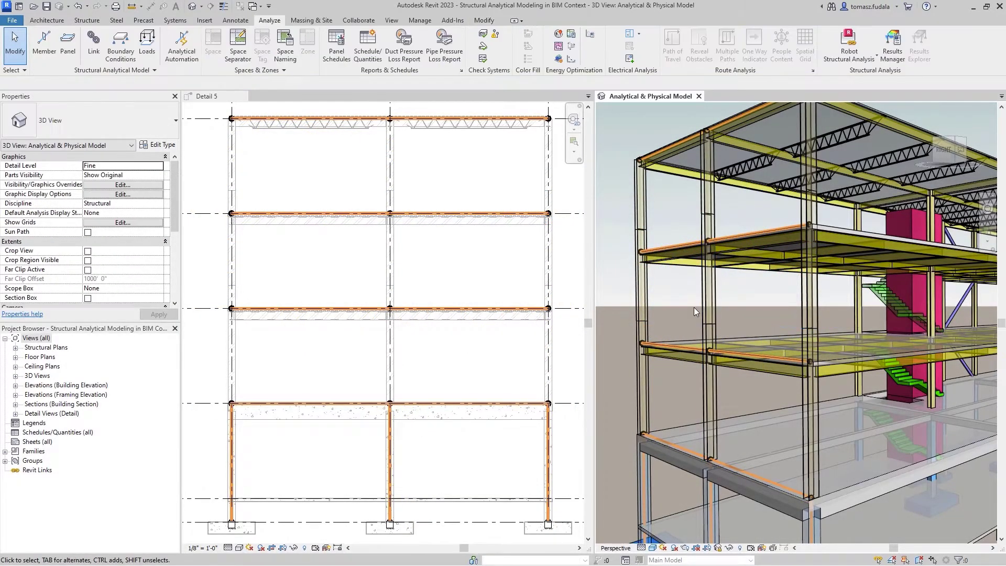
# Start a start/end point analytical member with Column role and a W Shapes-Column section
pyautogui.click(45, 40)
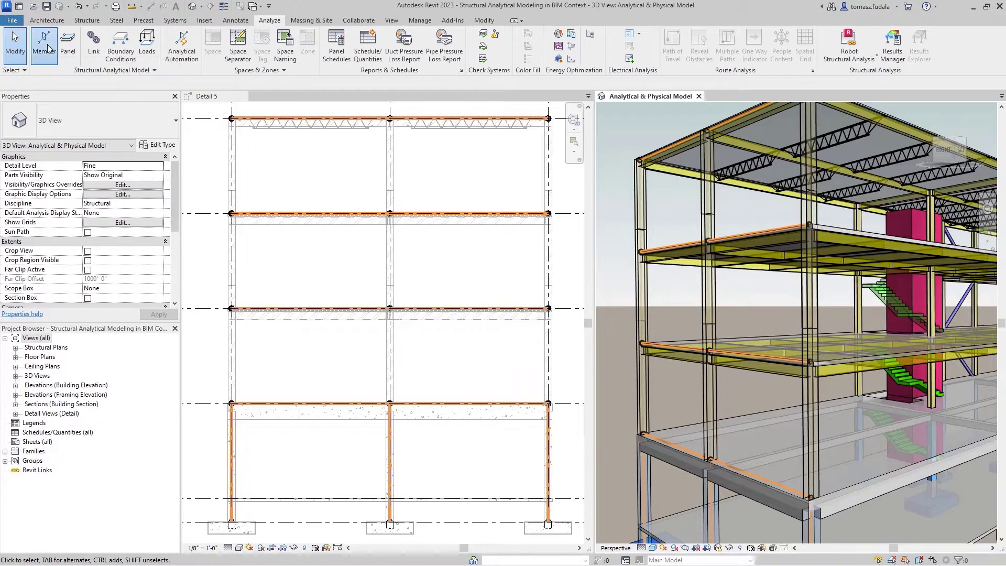
pyautogui.click(492, 46)
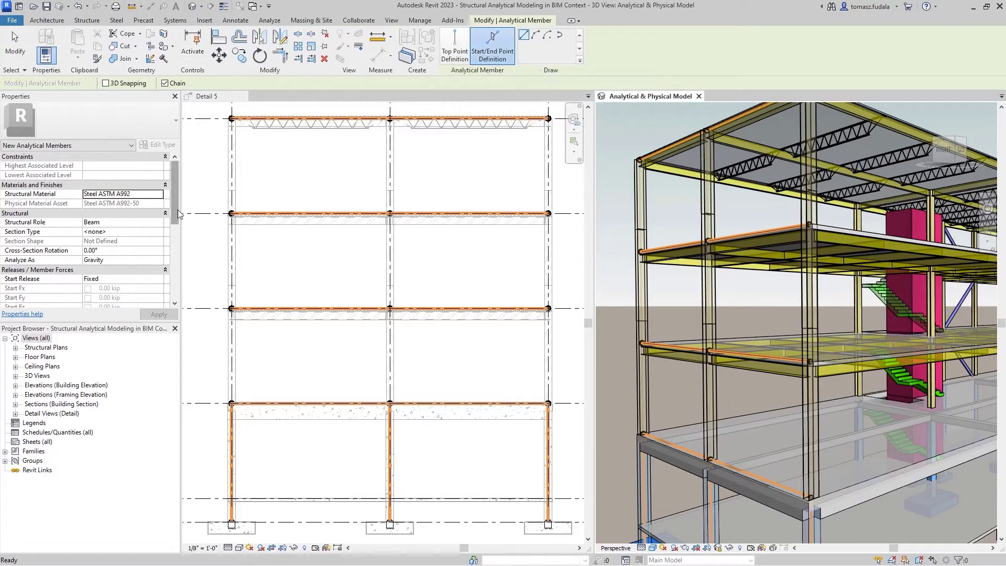
pyautogui.click(160, 222)
pyautogui.click(95, 248)
pyautogui.click(159, 232)
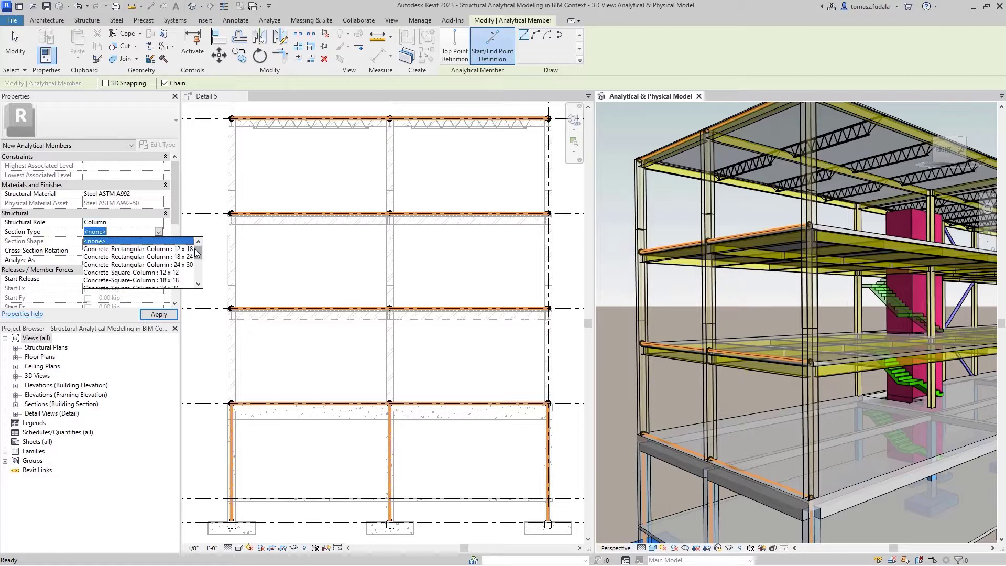
pyautogui.moveTo(198, 250); pyautogui.dragTo(197, 271)
pyautogui.click(164, 266)
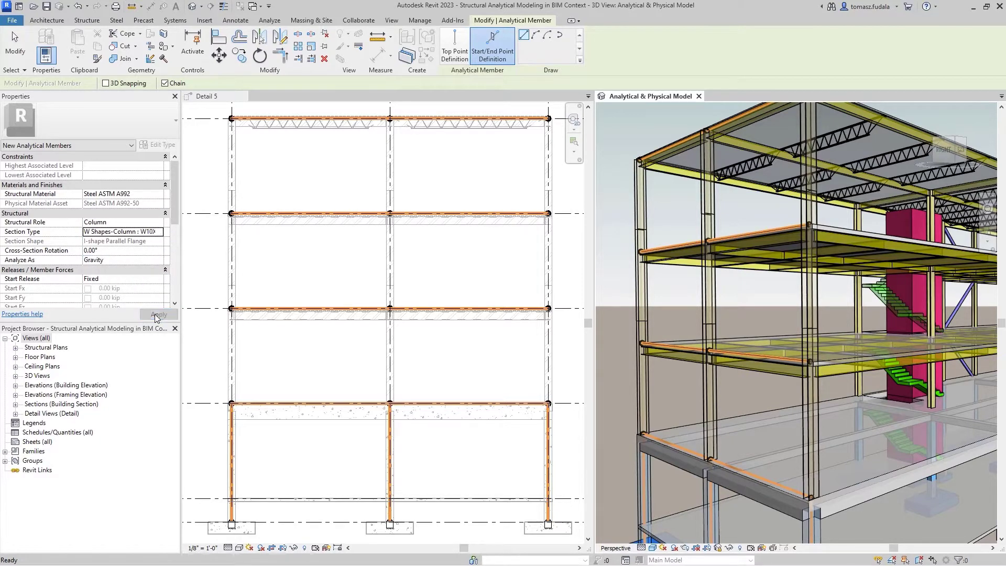
# Draw full-height analytical columns up the left and right column lines, base to roof
pyautogui.click(231, 403)
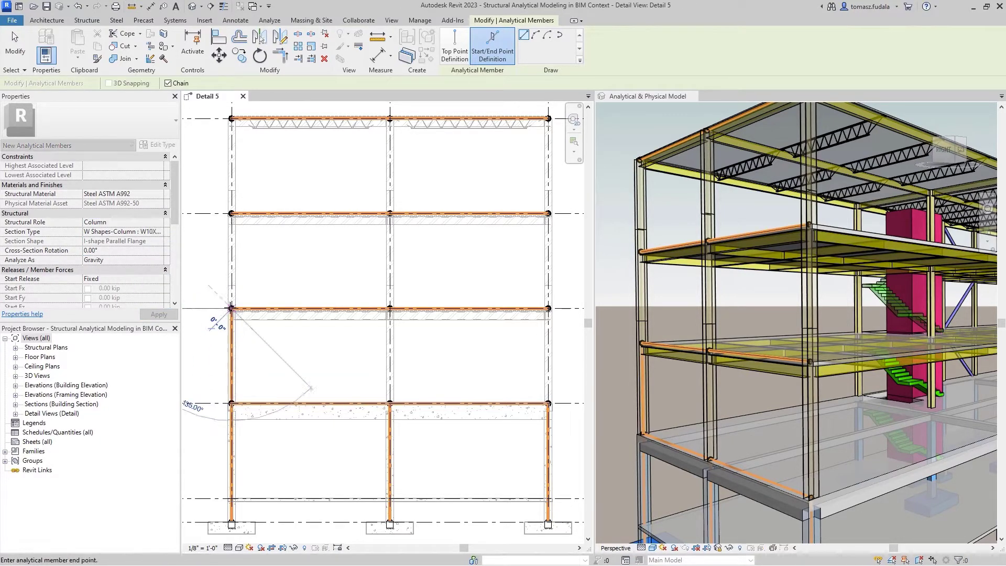
pyautogui.click(231, 213)
pyautogui.click(231, 118)
pyautogui.press('Escape')
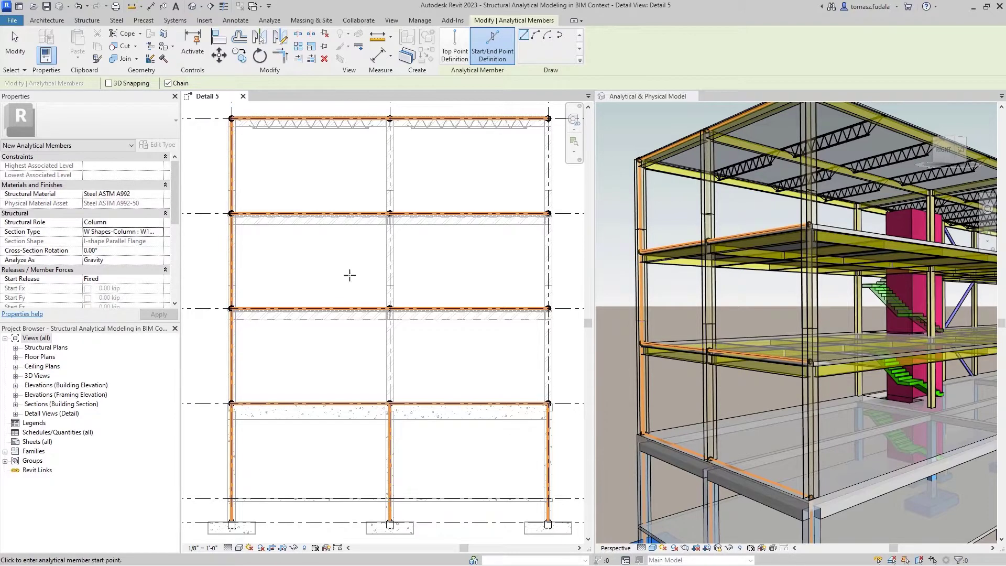
pyautogui.click(548, 308)
pyautogui.click(548, 213)
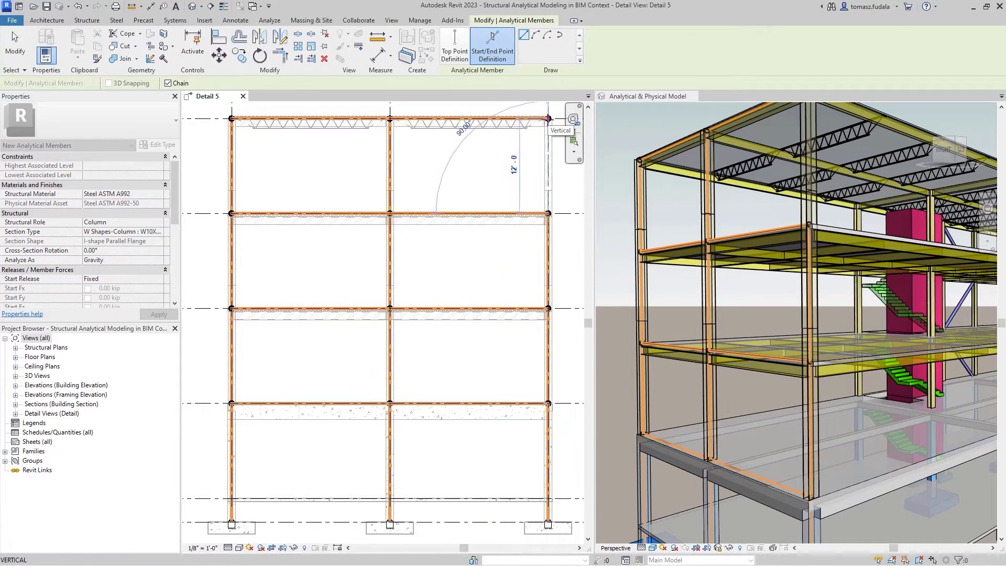
pyautogui.click(548, 118)
pyautogui.press('Escape')
pyautogui.press('Escape')
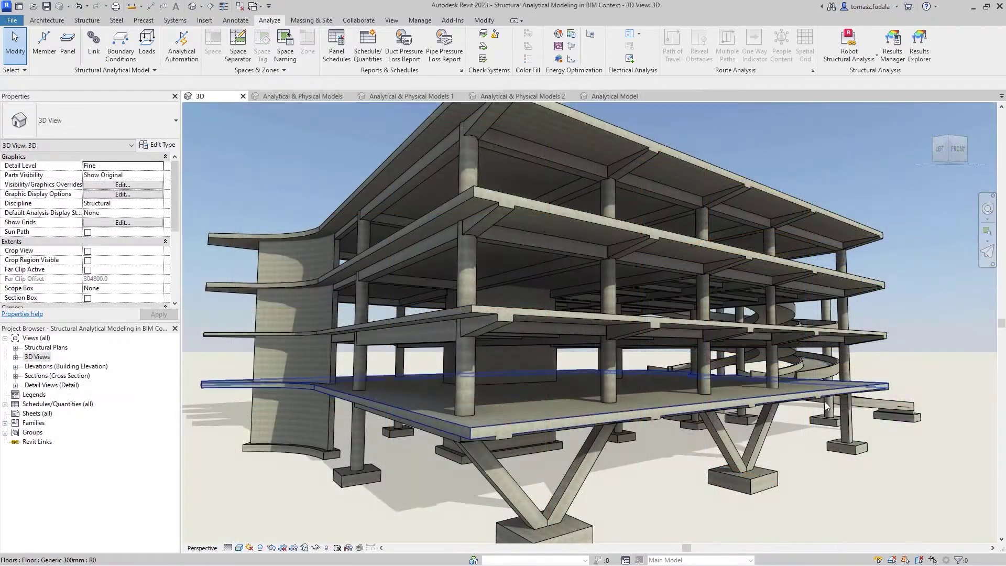
# Face the V-shaped column and set up a Column analytical member with a Concrete-Rectangular section
pyautogui.click(762, 433)
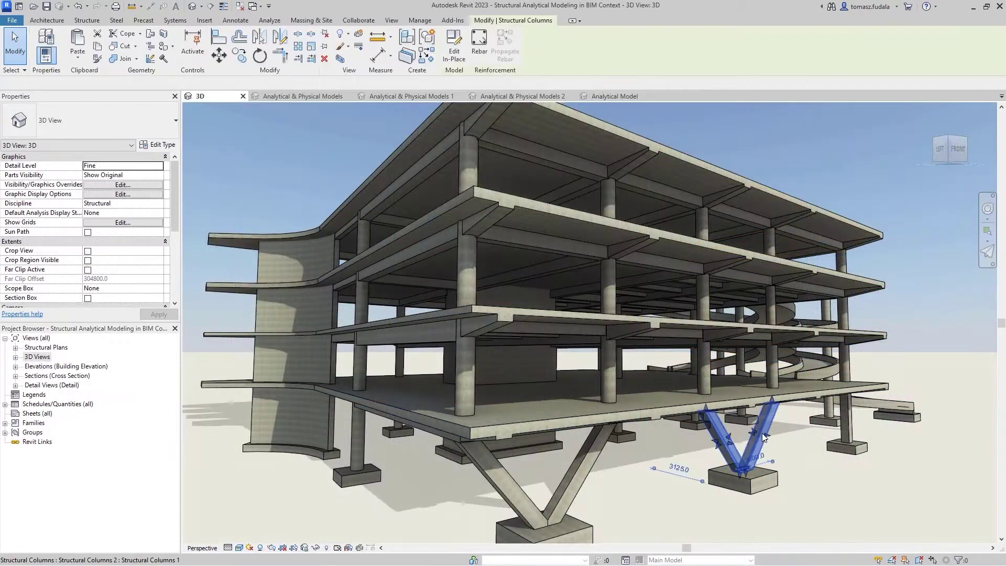
pyautogui.click(967, 138)
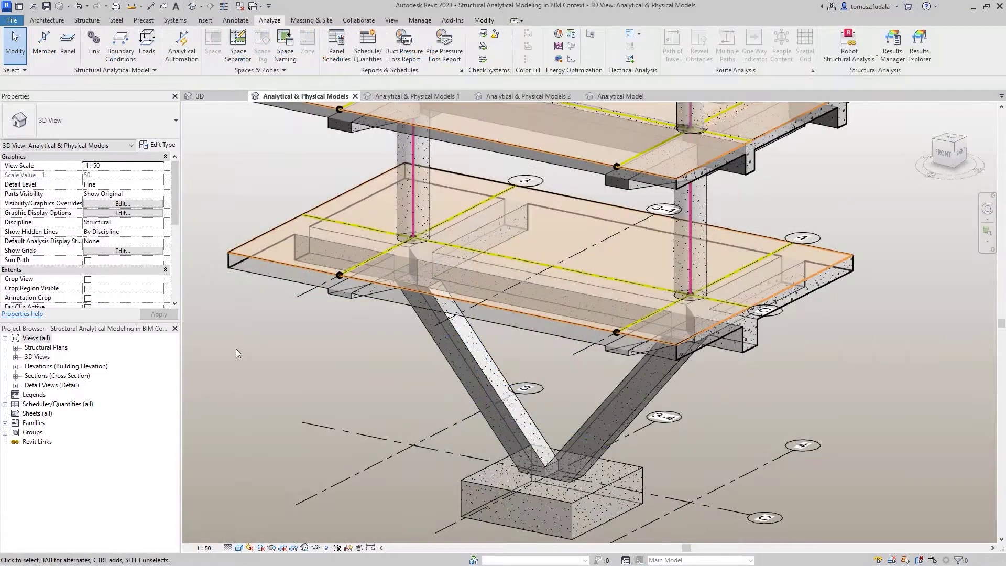
pyautogui.click(44, 41)
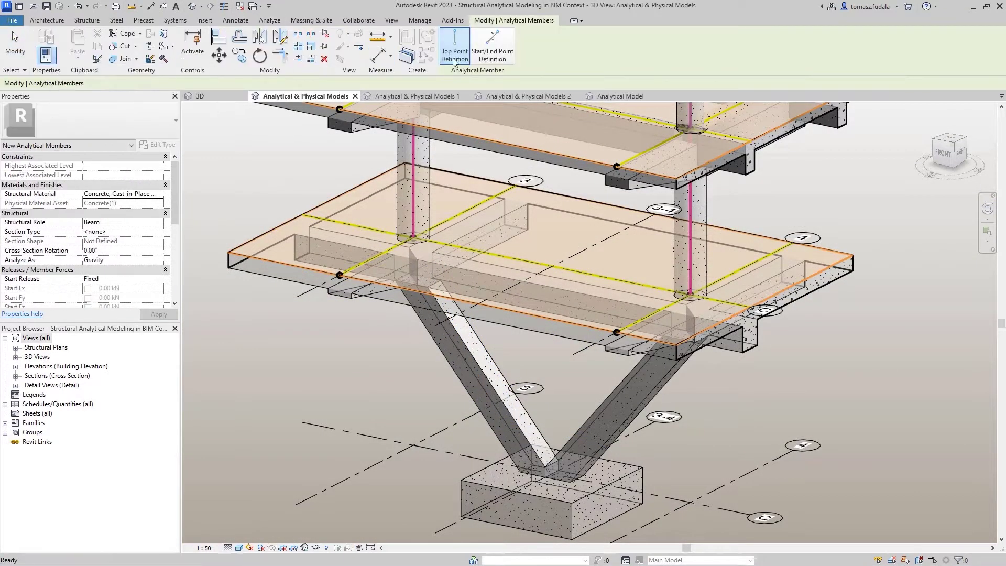
pyautogui.click(492, 50)
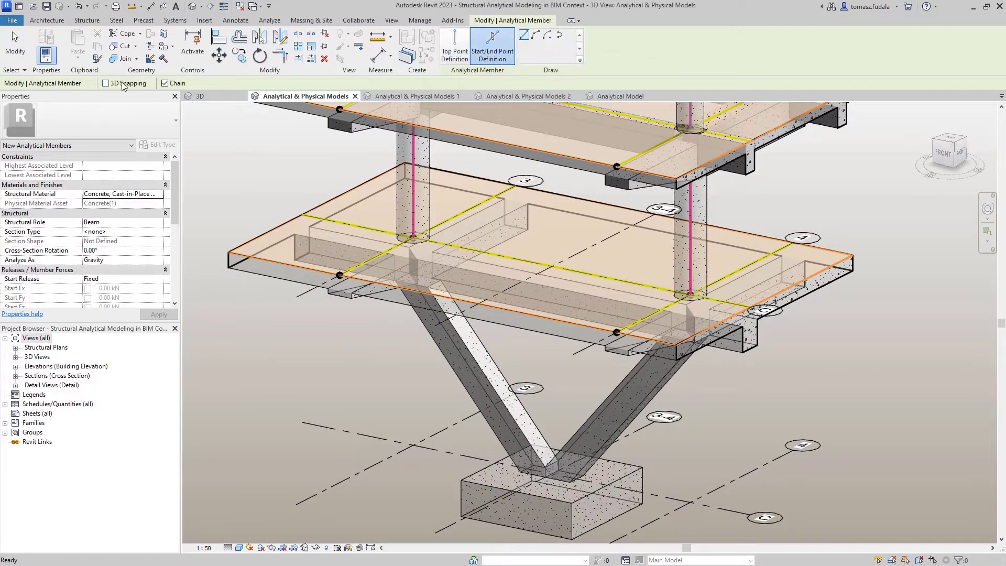
pyautogui.click(158, 224)
pyautogui.click(105, 240)
pyautogui.click(126, 231)
pyautogui.click(158, 232)
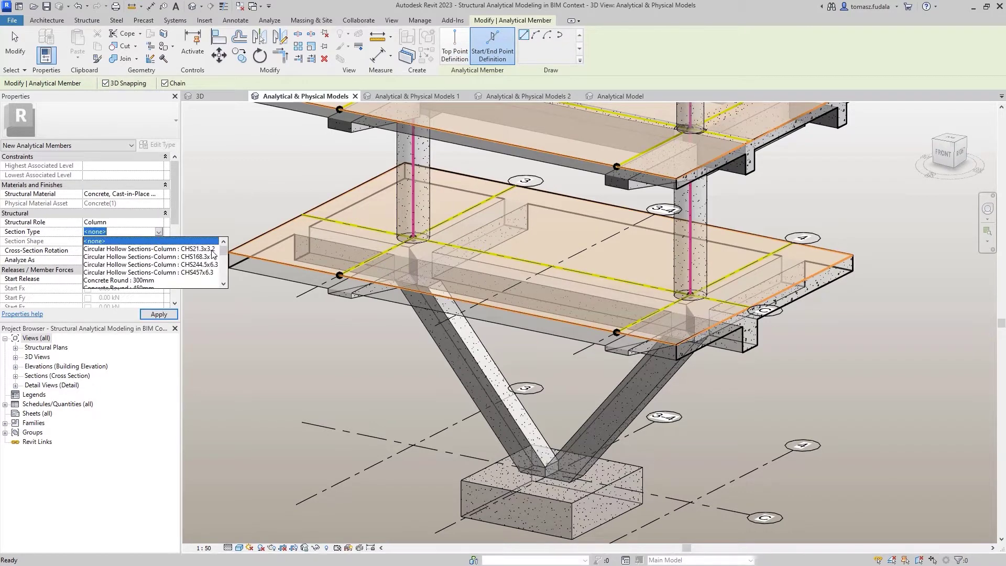
pyautogui.scroll(-3, 210, 257)
pyautogui.click(205, 265)
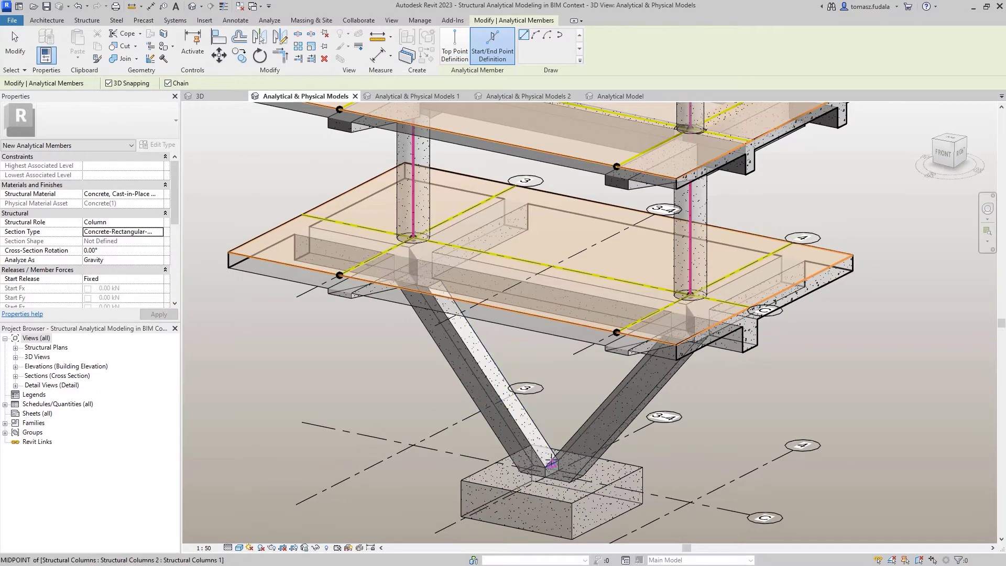
pyautogui.scroll(3, 551, 463)
# Draw two analytical columns from the footing up both V legs, then cycle views back to Detail 5
pyautogui.click(551, 463)
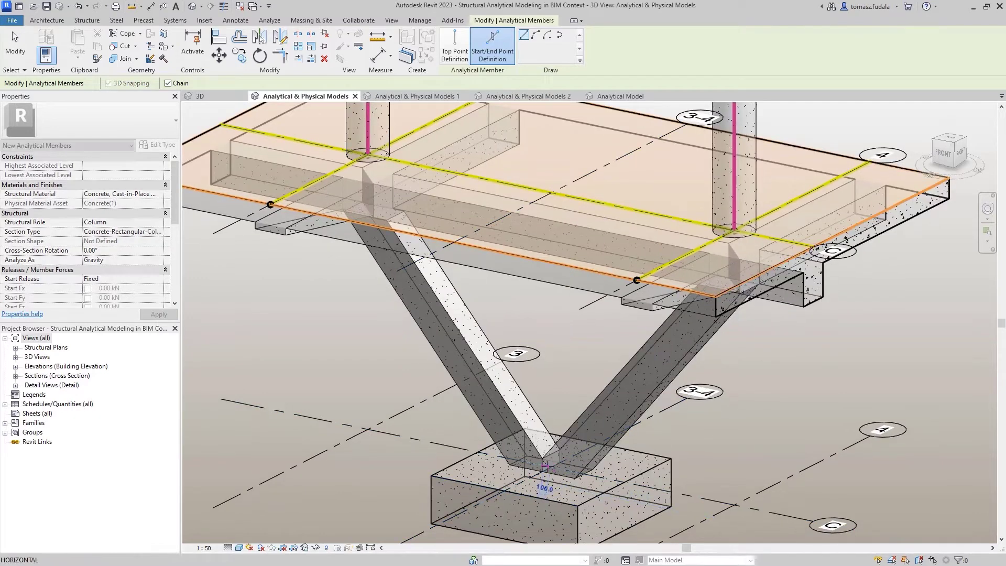
pyautogui.click(409, 177)
pyautogui.click(551, 466)
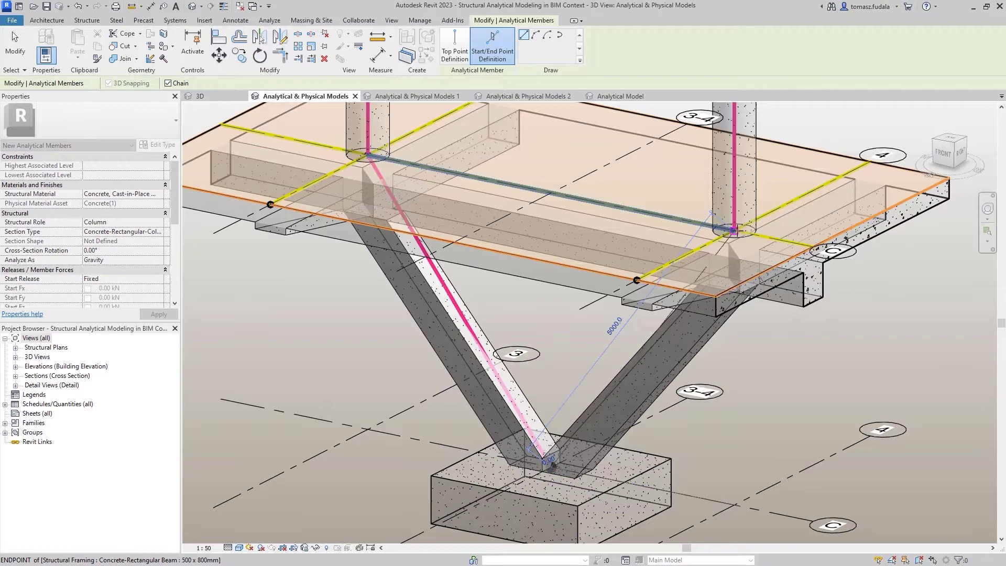
pyautogui.click(732, 231)
pyautogui.keyDown('shift'); pyautogui.moveTo(937, 340); pyautogui.dragTo(731, 470, button='middle'); pyautogui.keyUp('shift')
pyautogui.press('Escape')
pyautogui.press('Escape')
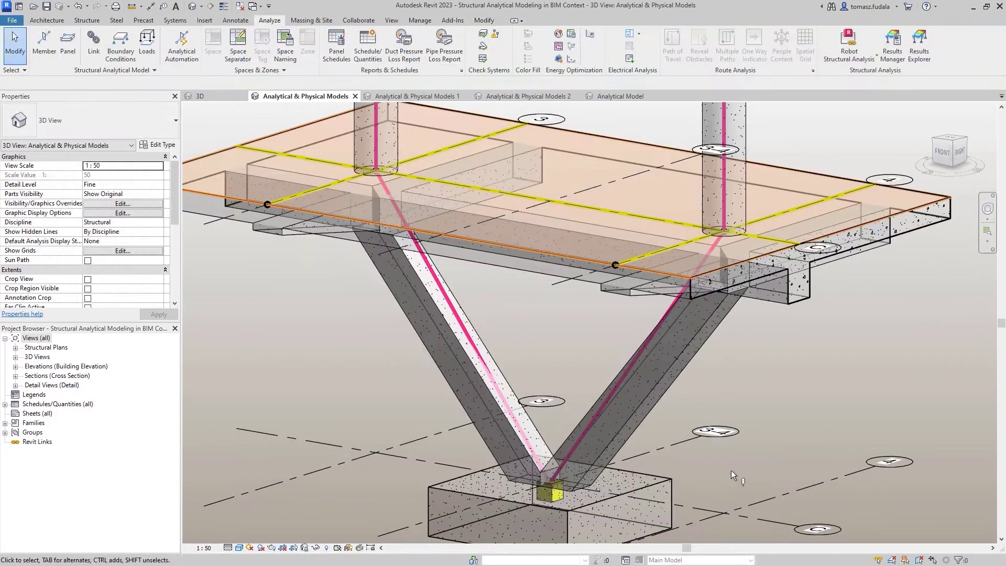
pyautogui.hotkey('ctrl', 'Tab')
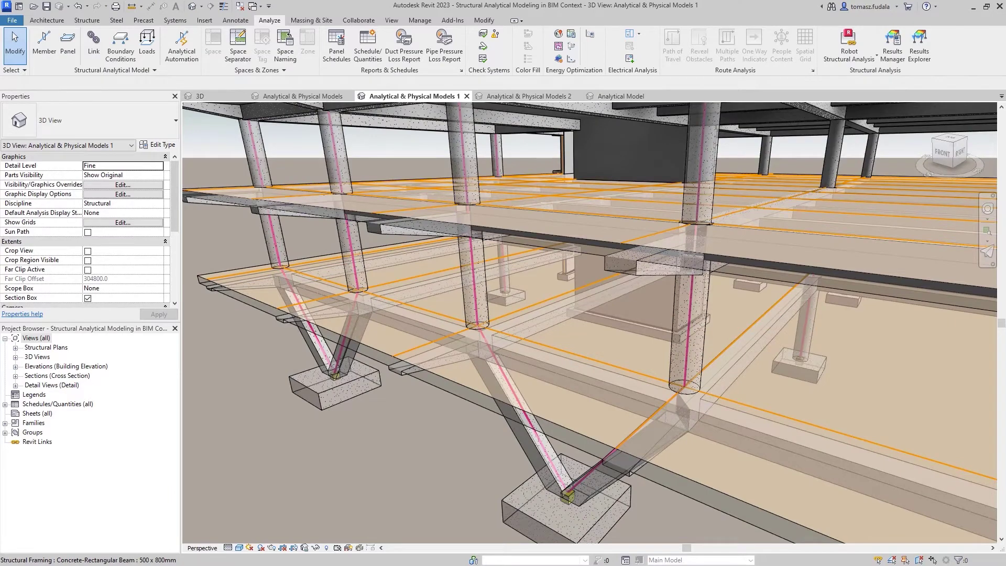
pyautogui.hotkey('ctrl', 'Tab')
pyautogui.hotkey('ctrl', 'Tab')
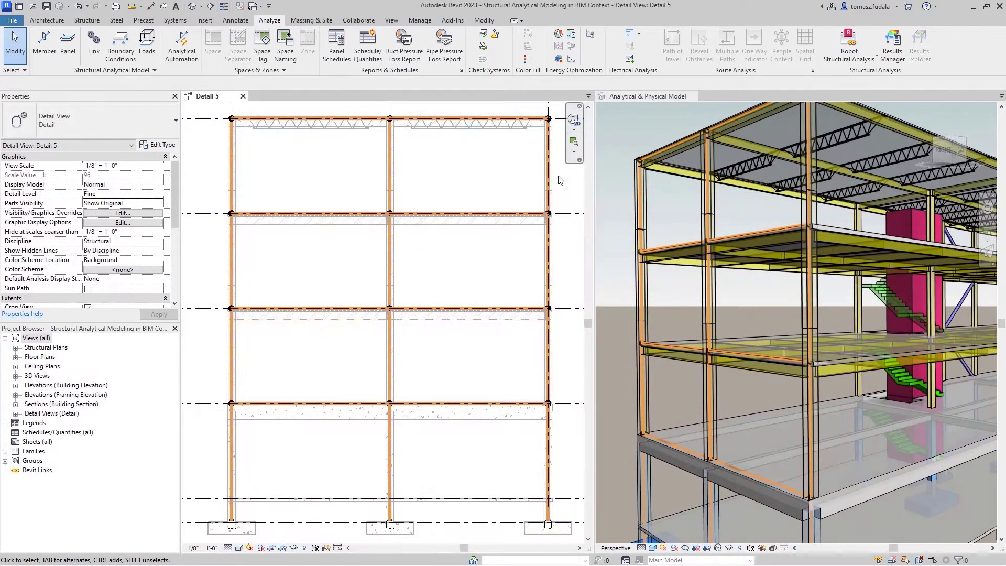
# Select the analytical column in the 3D view and highlight its associated physical column
pyautogui.scroll(5, 687, 379)
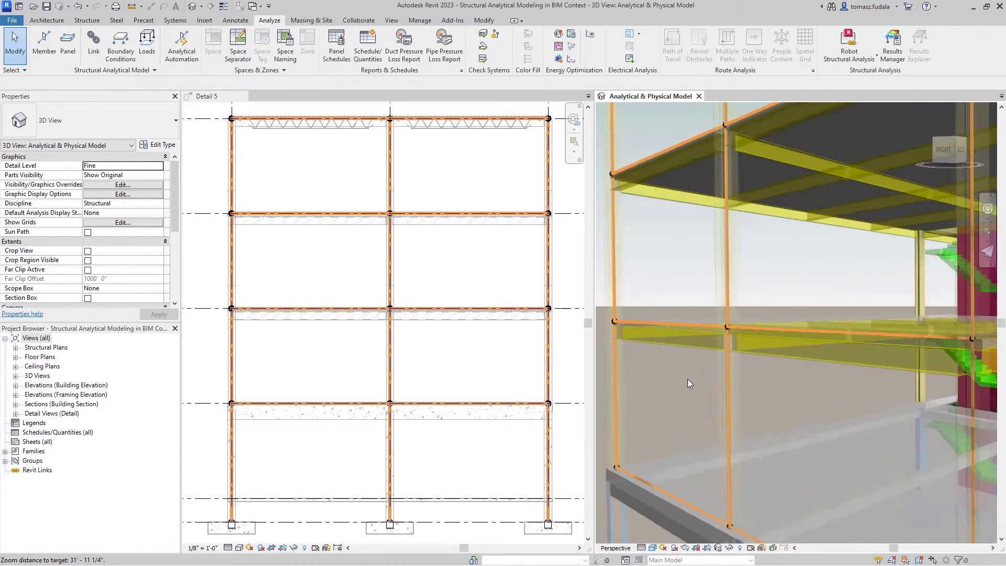
pyautogui.moveTo(687, 379); pyautogui.dragTo(701, 294, button='middle')
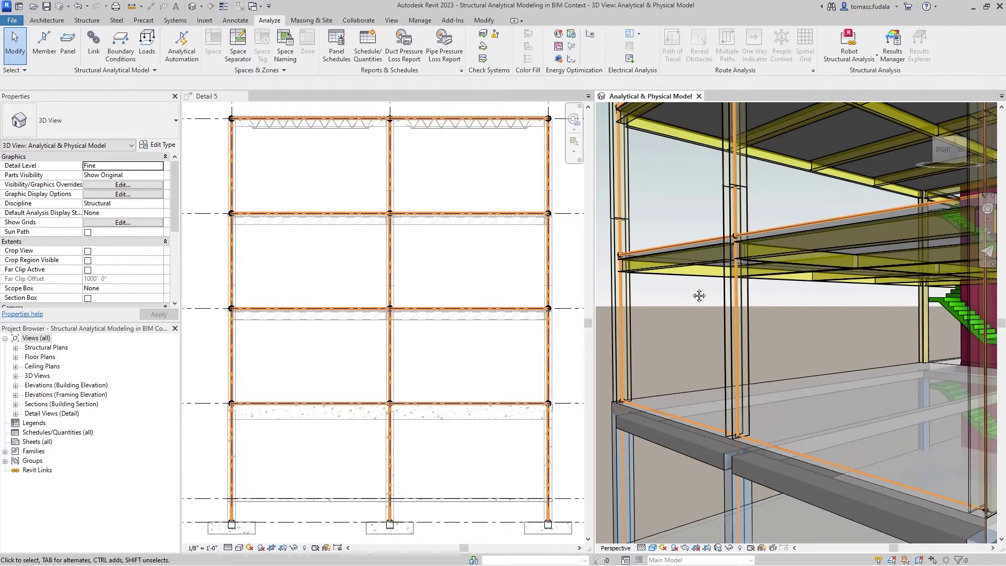
pyautogui.click(735, 296)
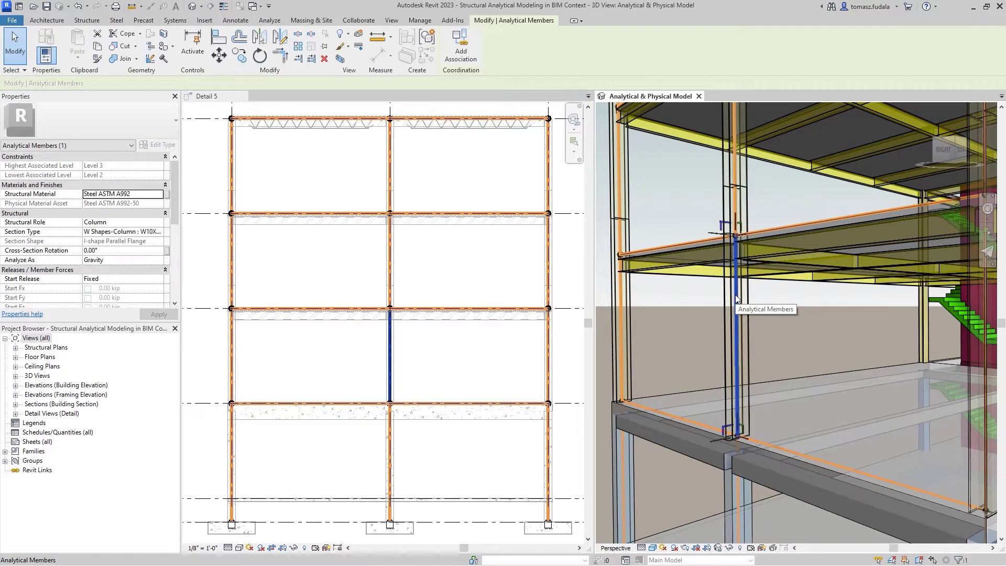
pyautogui.press('Escape')
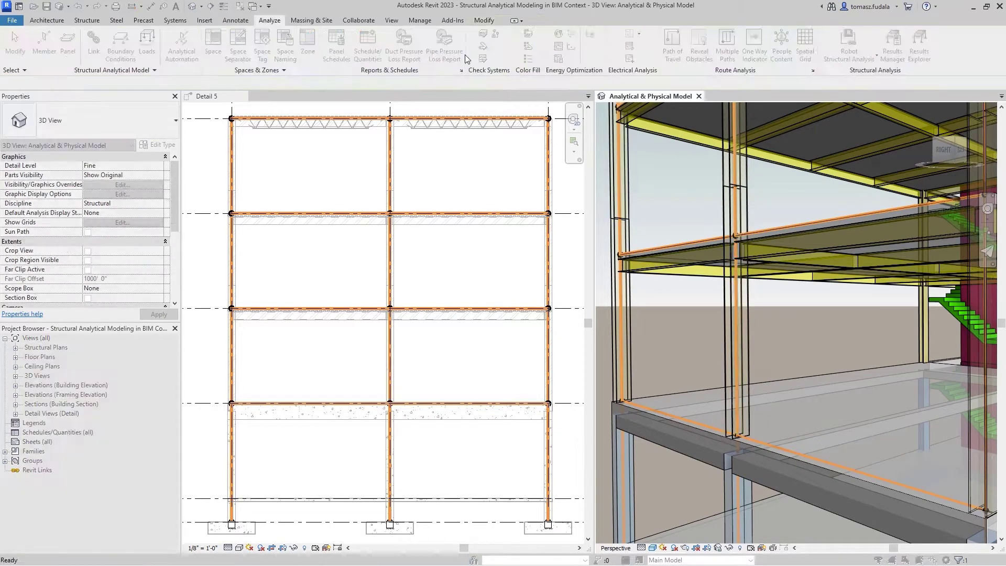
pyautogui.click(738, 316)
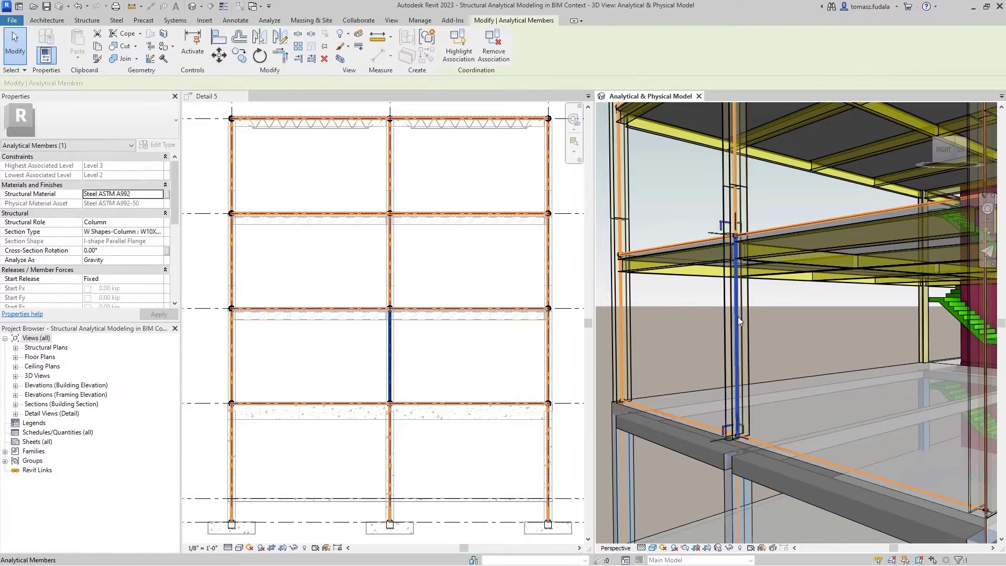
pyautogui.click(459, 55)
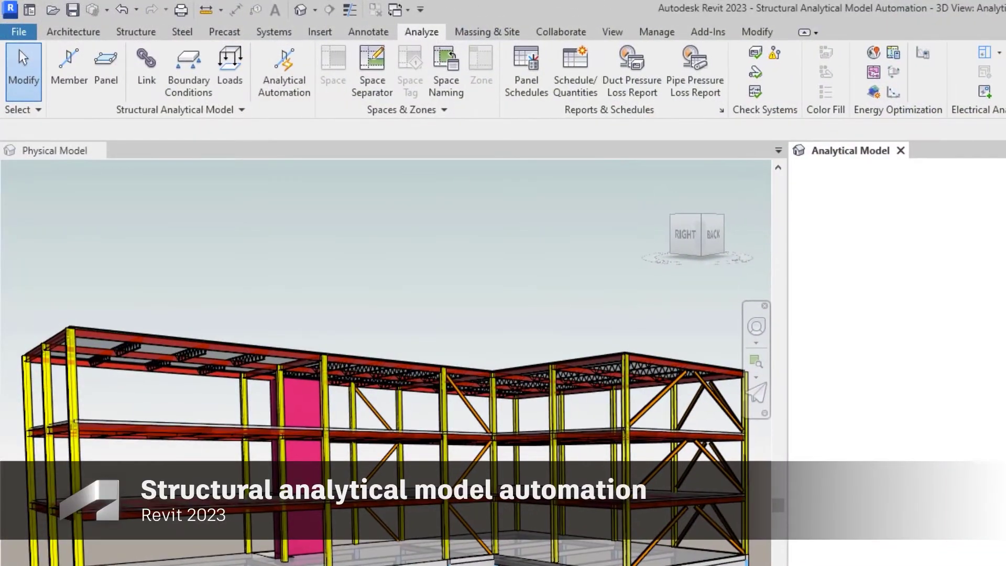
# Open Physical to Analytical for Buildings and window-select the building's 20 physical elements
pyautogui.click(441, 281)
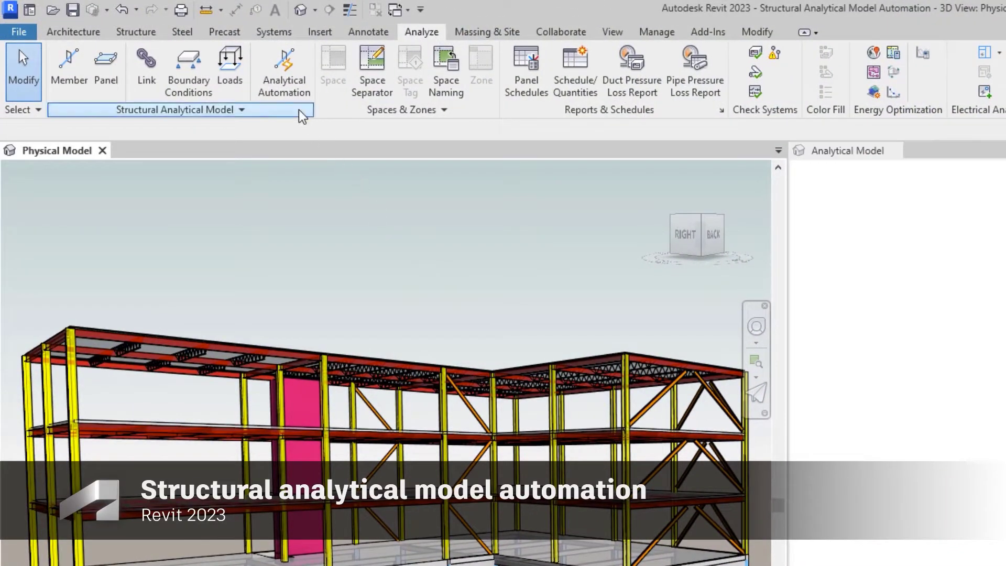
pyautogui.click(286, 88)
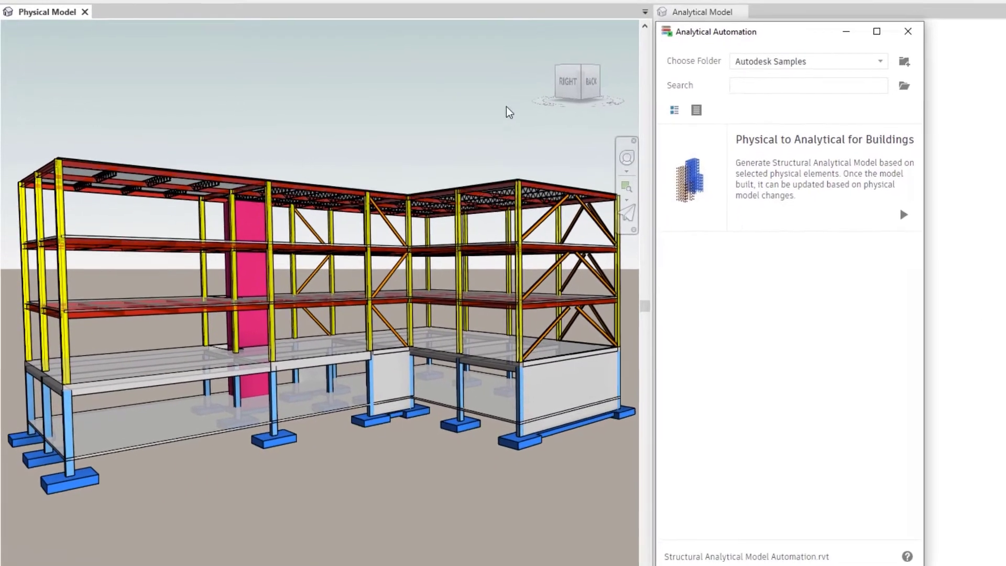
pyautogui.moveTo(924, 323)
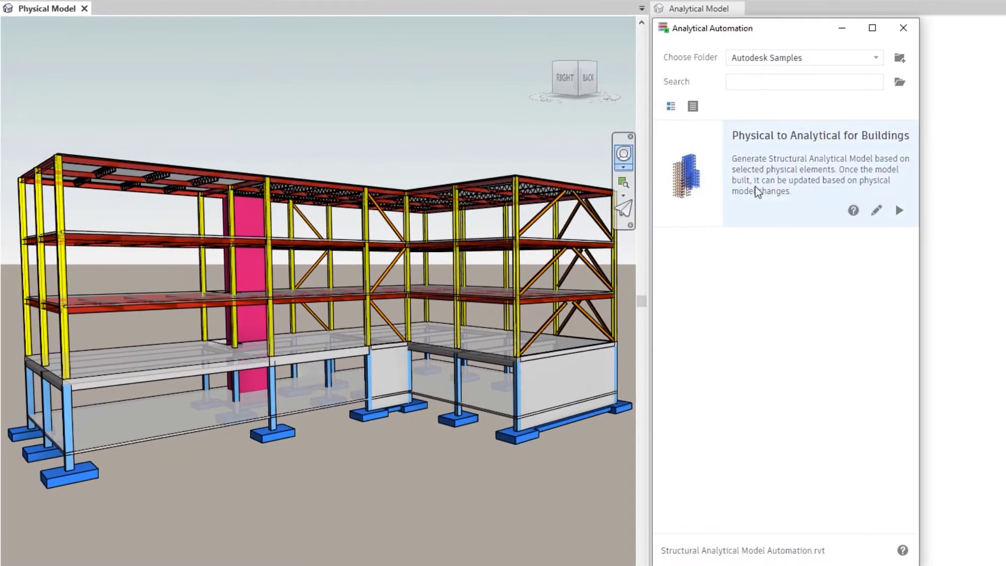
pyautogui.click(794, 189)
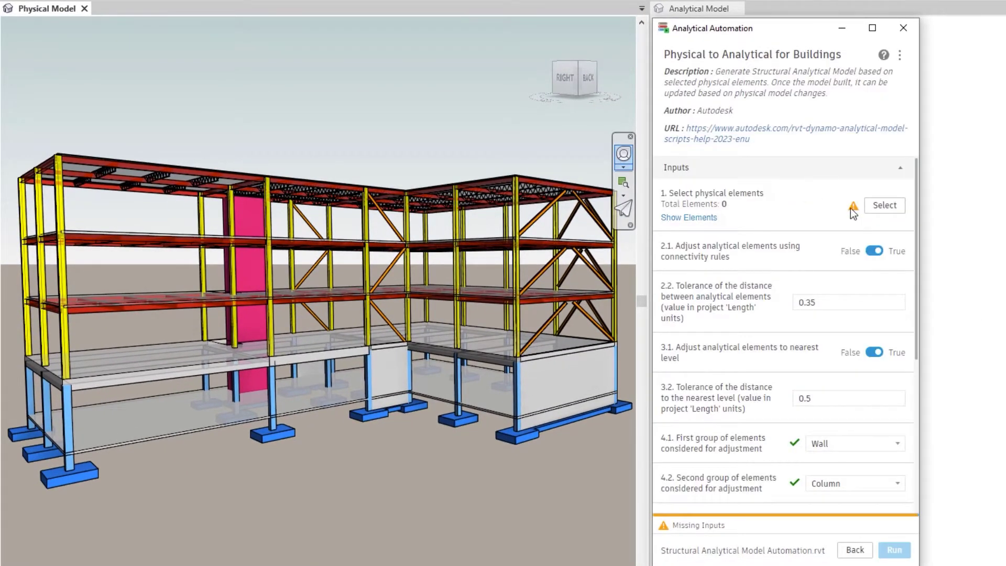
pyautogui.click(881, 208)
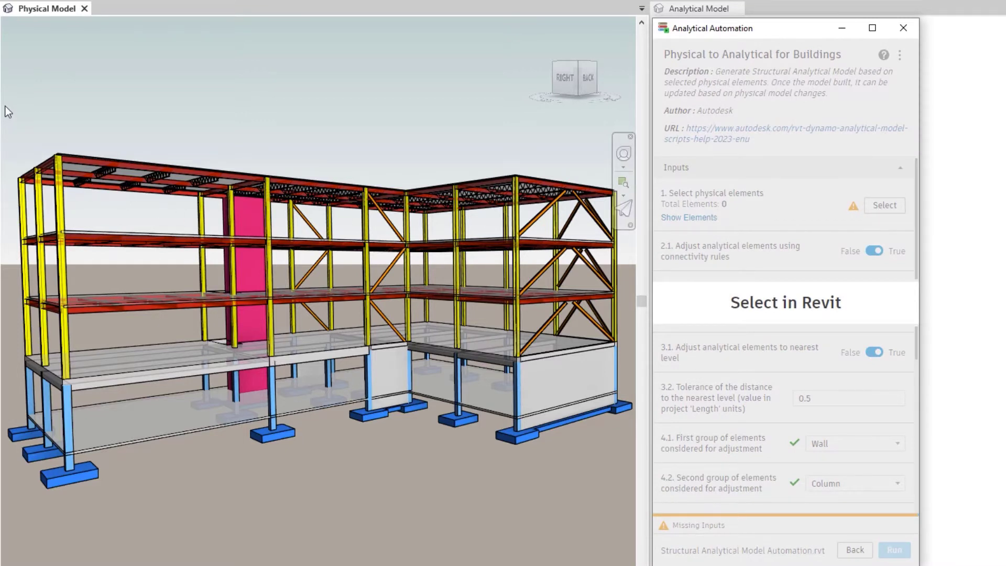
pyautogui.moveTo(5, 106); pyautogui.dragTo(634, 542)
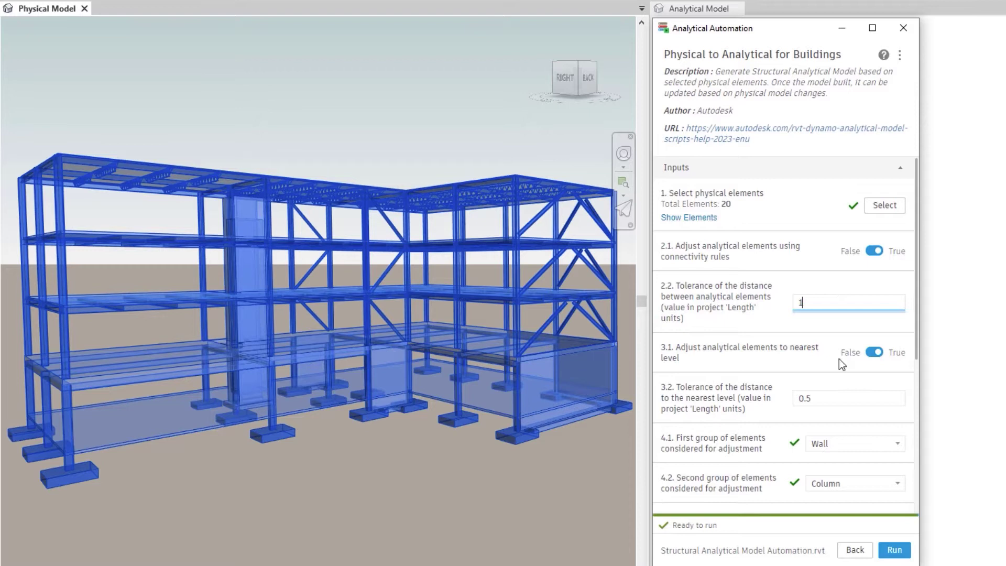
# Set tolerances 2.2 and 3.2 to 1, keeping Wall as the first adjustment group
pyautogui.click(843, 400)
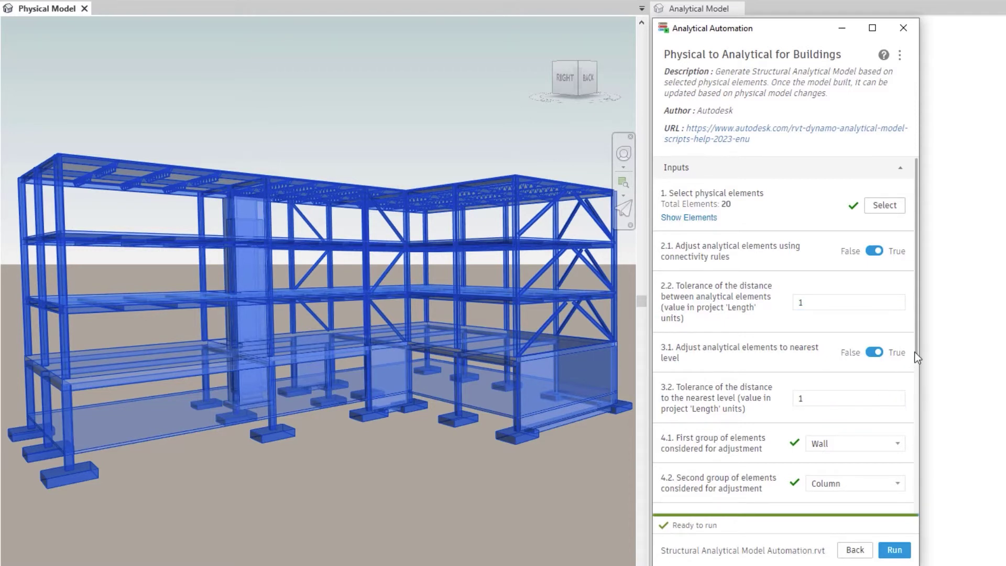
pyautogui.moveTo(917, 347); pyautogui.dragTo(900, 484)
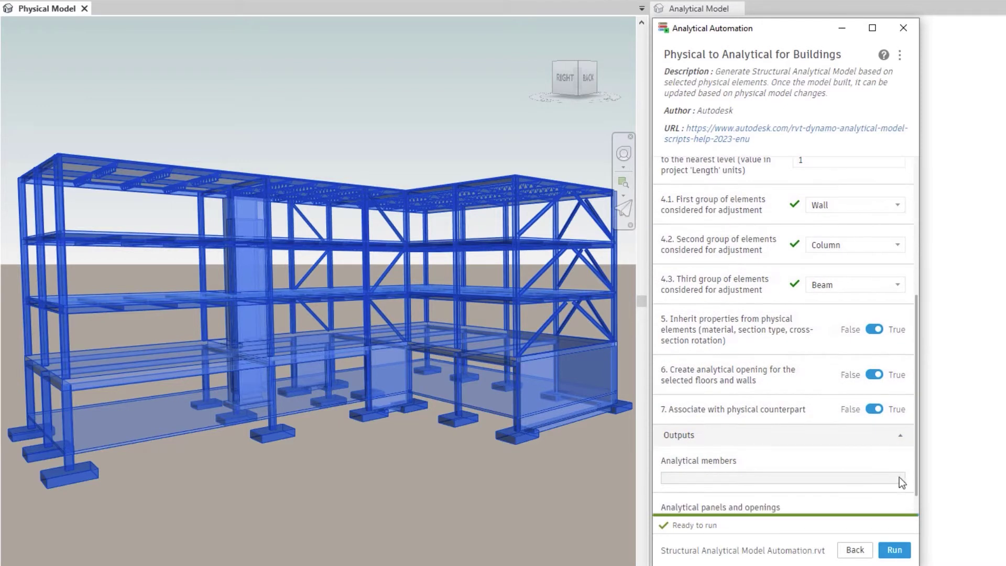
pyautogui.click(901, 212)
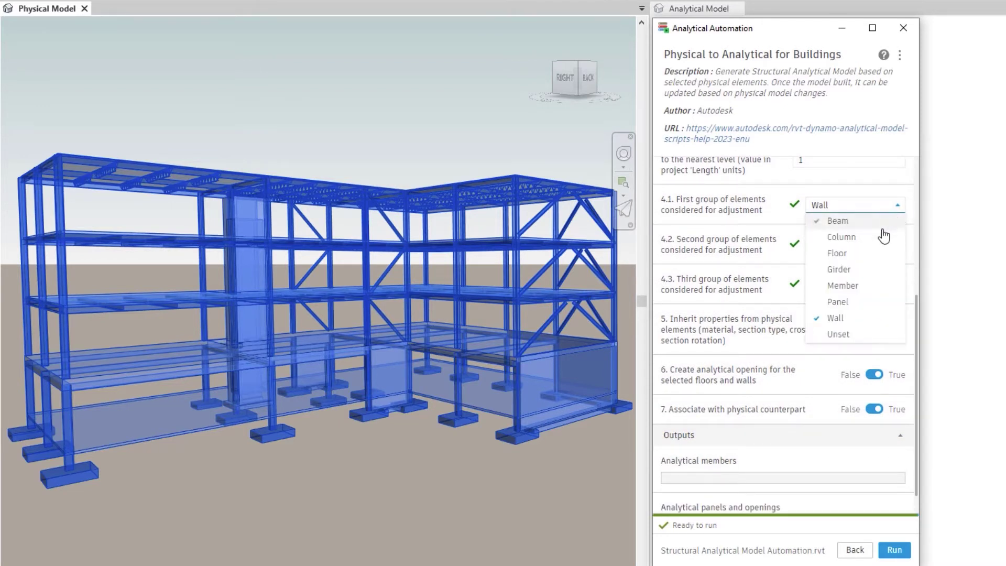
pyautogui.click(843, 320)
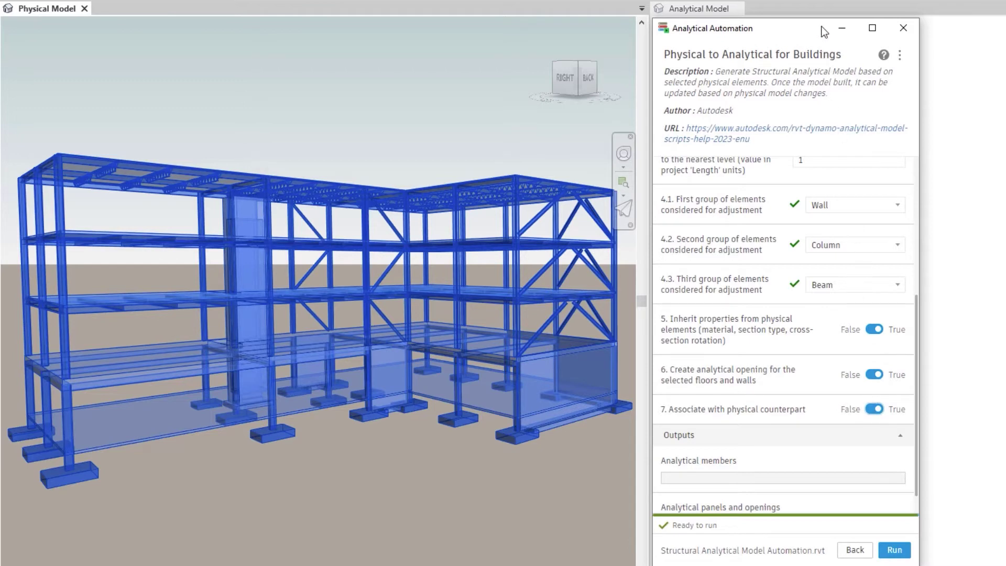
pyautogui.moveTo(822, 30); pyautogui.dragTo(534, 31)
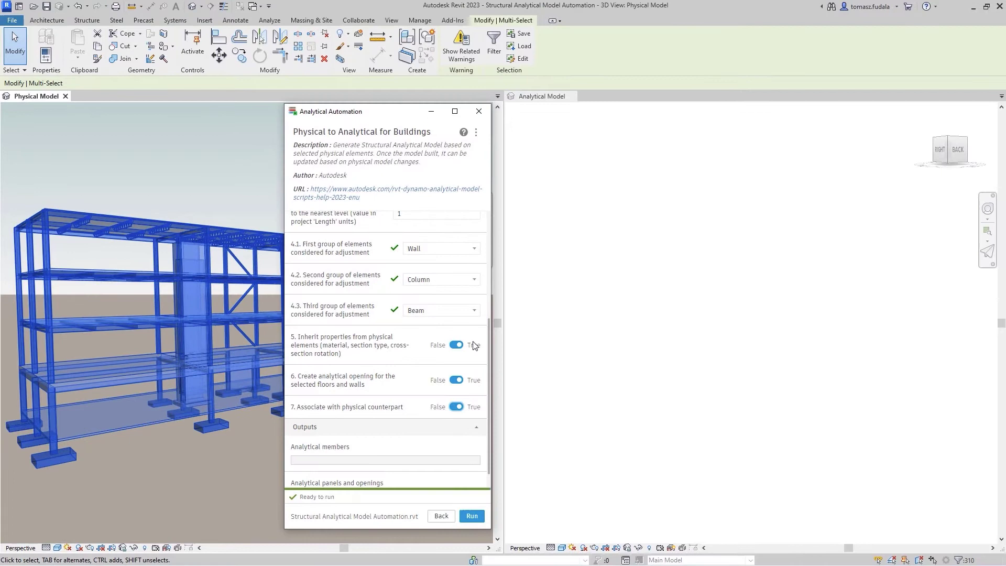
# Run the script to generate the analytical model and close the automation window
pyautogui.click(471, 517)
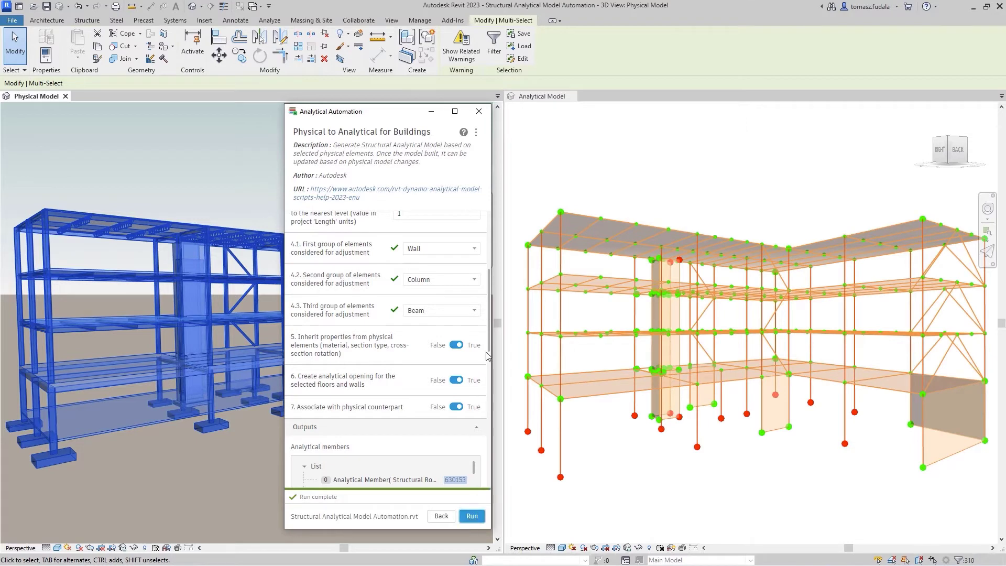
pyautogui.moveTo(490, 333); pyautogui.dragTo(494, 479)
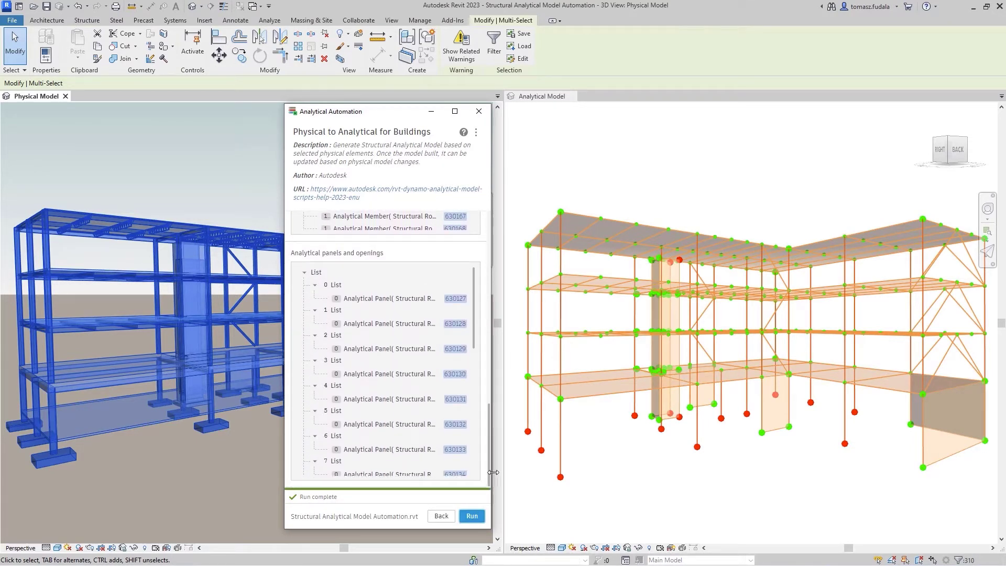
pyautogui.click(479, 111)
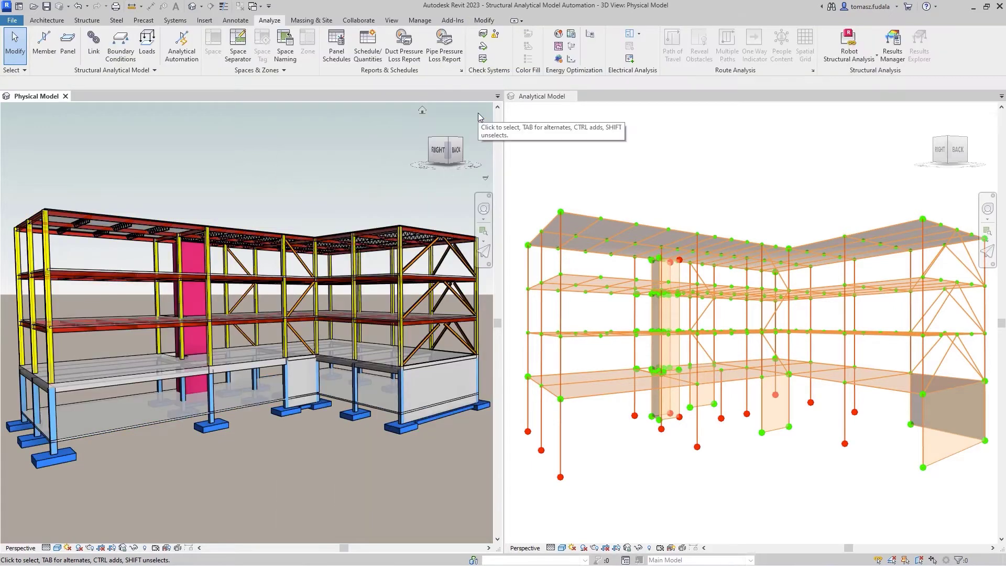
pyautogui.scroll(5, 95, 241)
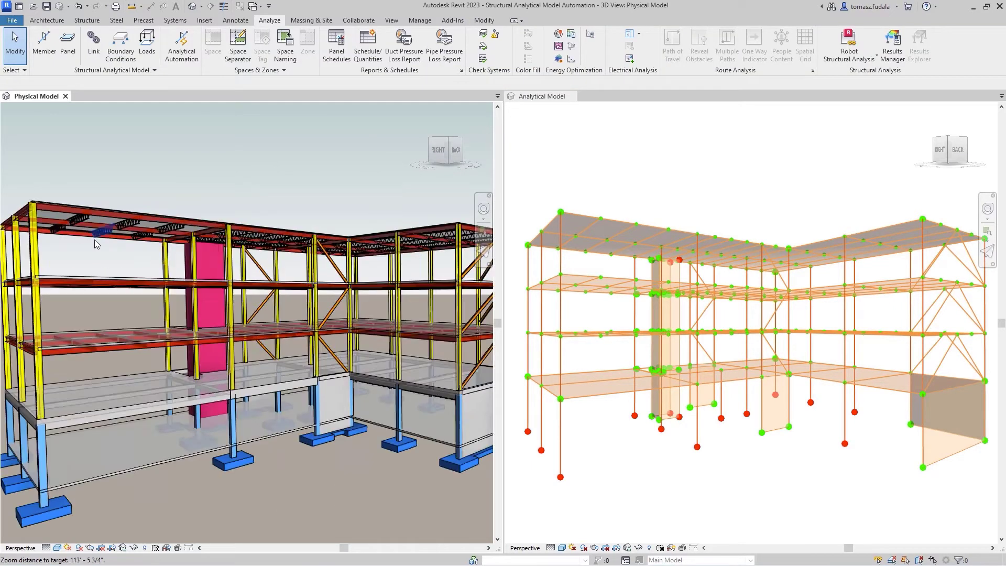
pyautogui.scroll(-5, 94, 257)
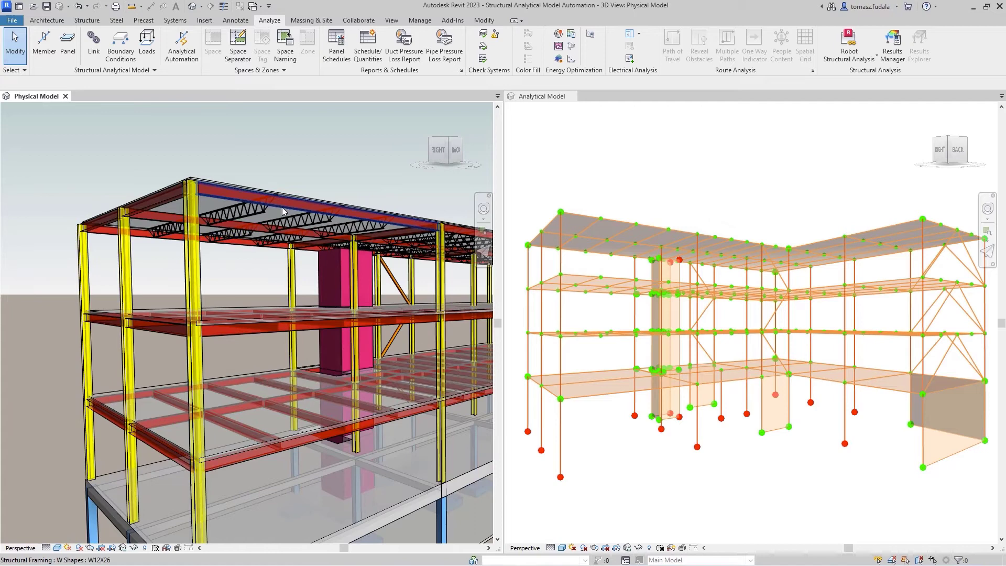
# Check the top physical beam's properties, then highlight the top analytical beam's physical association
pyautogui.click(283, 211)
pyautogui.rightClick(283, 212)
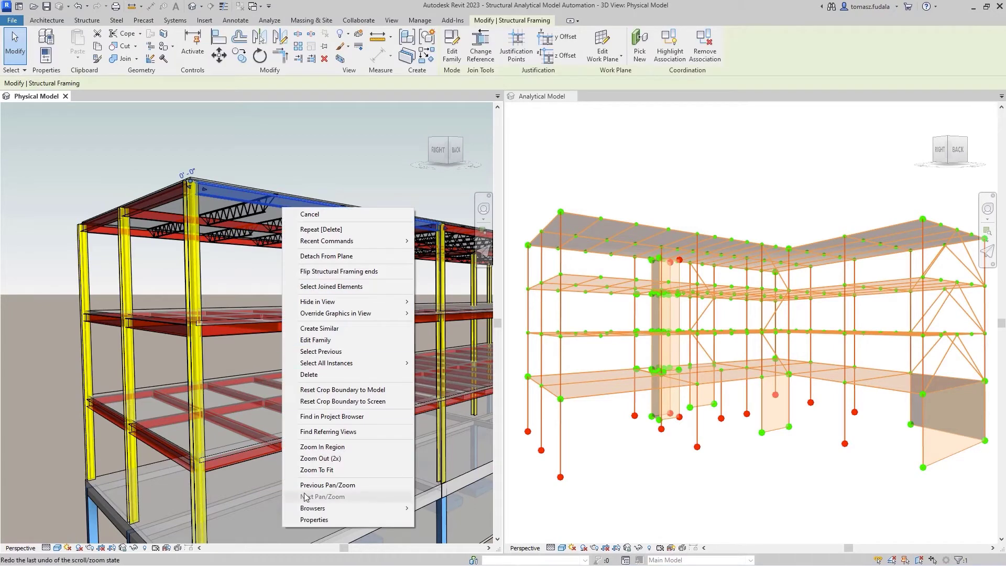
pyautogui.click(309, 521)
pyautogui.moveTo(426, 315); pyautogui.dragTo(310, 321, button='middle')
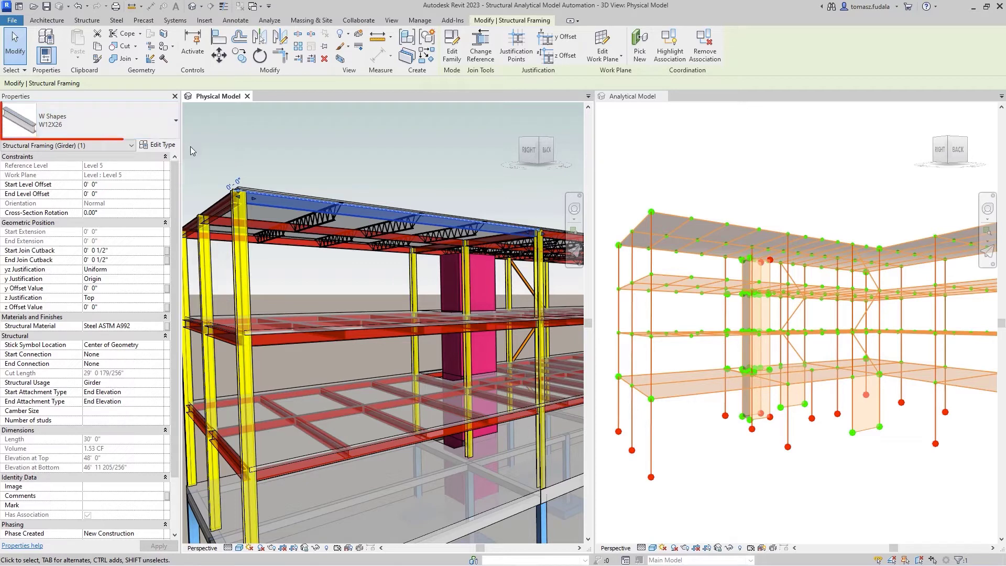
pyautogui.scroll(5, 685, 212)
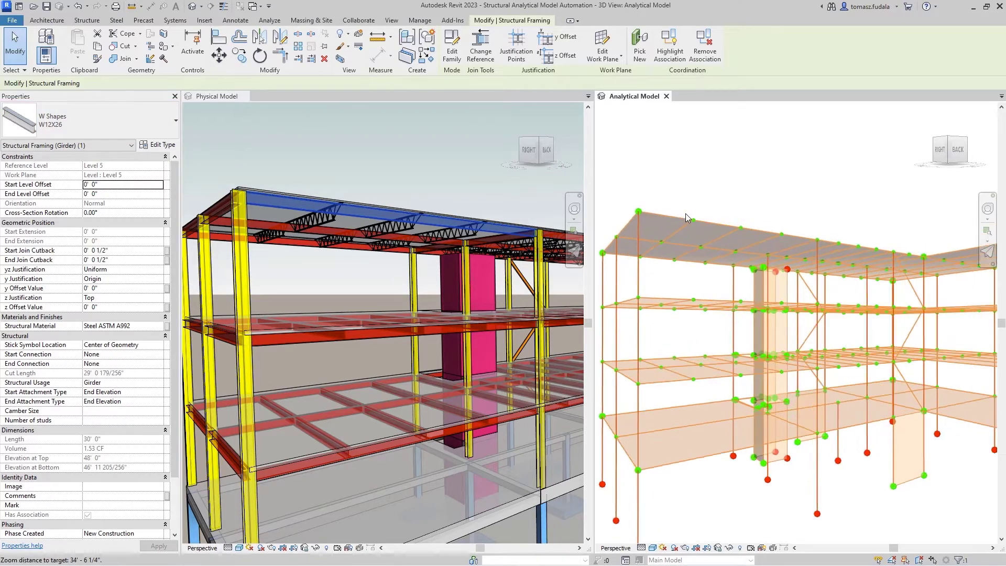
pyautogui.click(686, 223)
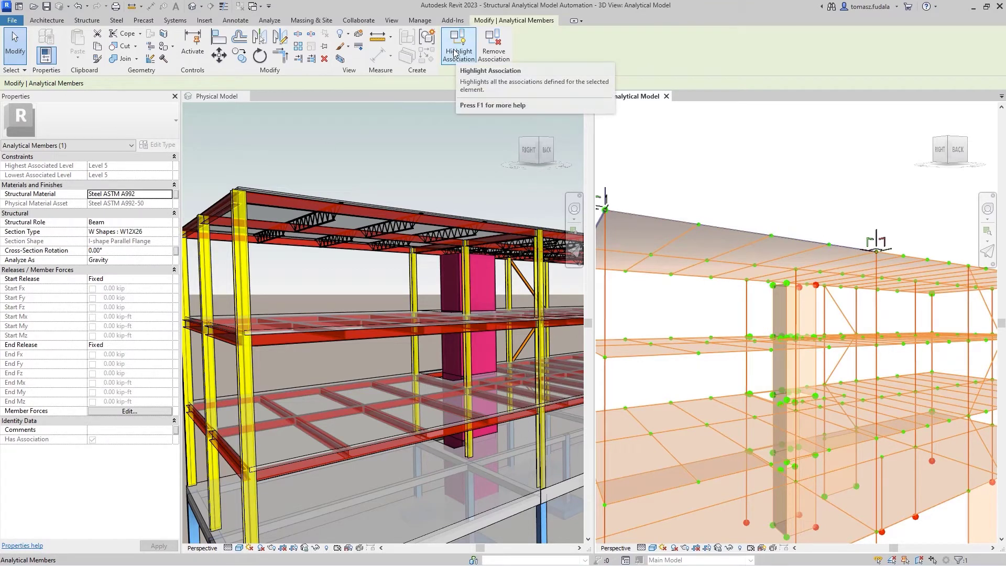
pyautogui.click(454, 53)
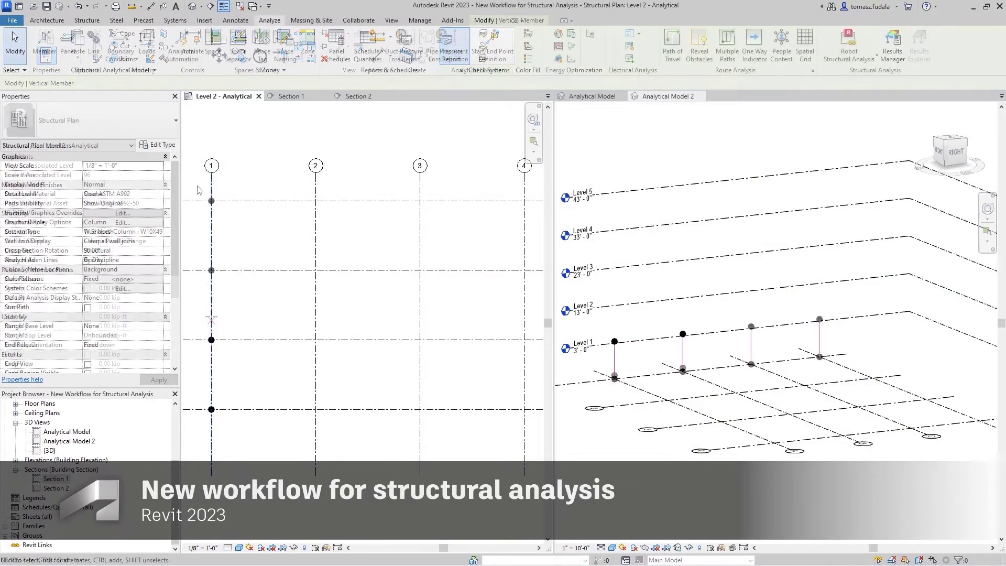
# Copy the grid 1 analytical columns onto grids 2, 3 and 4
pyautogui.moveTo(197, 185); pyautogui.dragTo(225, 353)
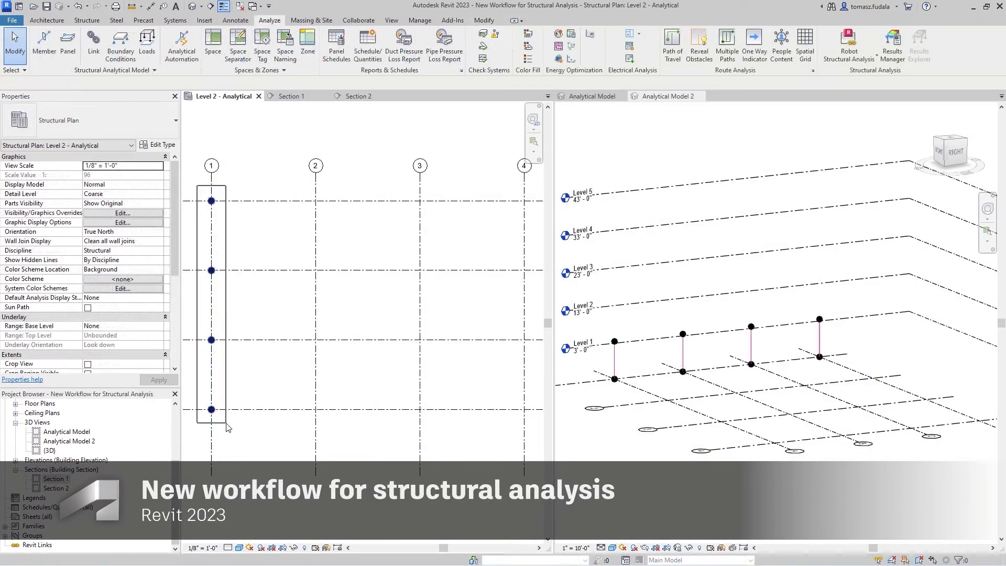
pyautogui.moveTo(227, 428); pyautogui.dragTo(228, 427)
pyautogui.press('c')
pyautogui.press('c')
pyautogui.click(210, 173)
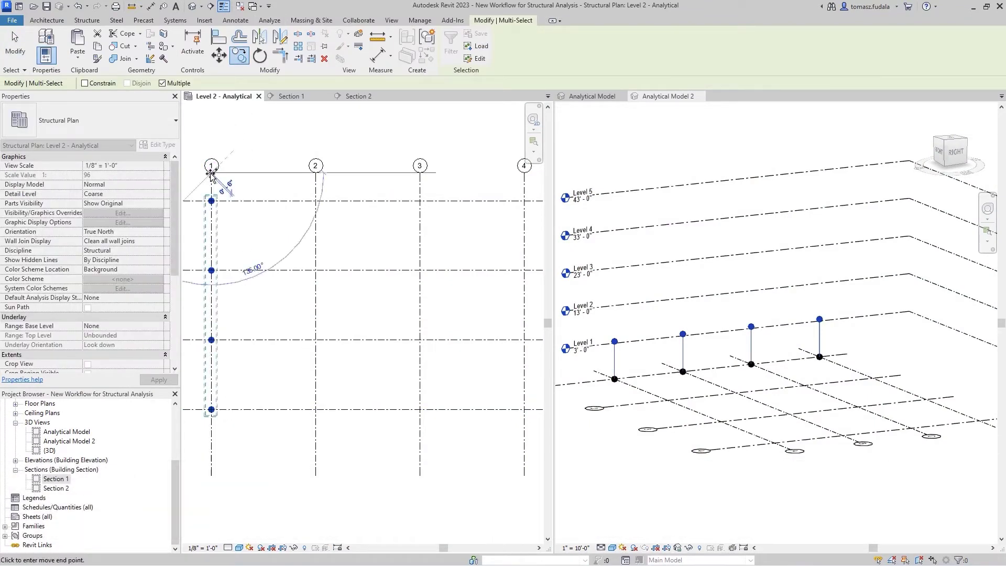
pyautogui.click(315, 173)
pyautogui.click(419, 173)
pyautogui.click(523, 173)
pyautogui.press('Escape')
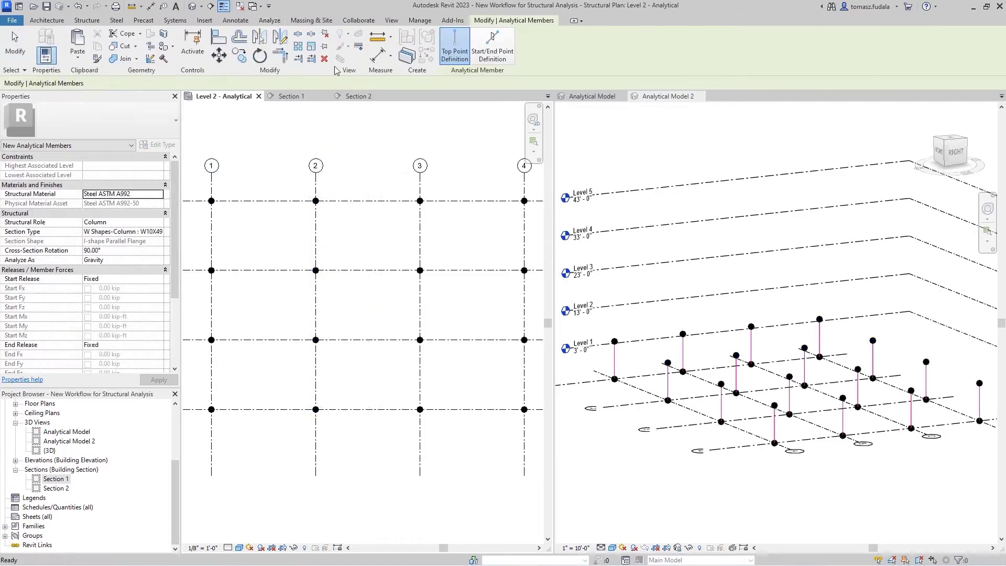
# Draw Beam analytical members with W Shapes W12X19 section and 0° rotation, starting at grid 2/A
pyautogui.click(492, 51)
pyautogui.click(159, 223)
pyautogui.click(158, 238)
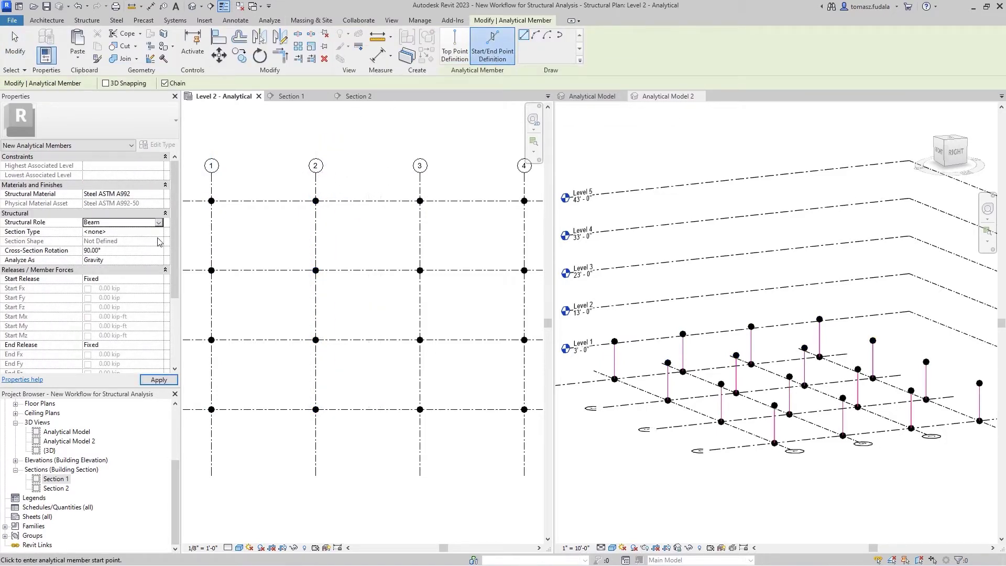
pyautogui.click(158, 232)
pyautogui.scroll(-5, 158, 262)
pyautogui.click(155, 266)
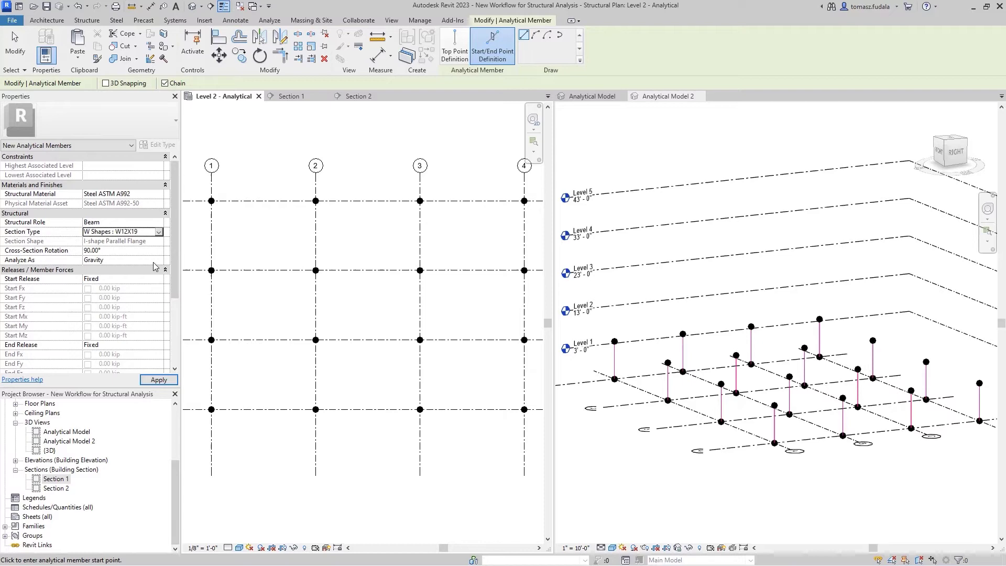
pyautogui.click(149, 254)
pyautogui.write('0')
pyautogui.click(315, 409)
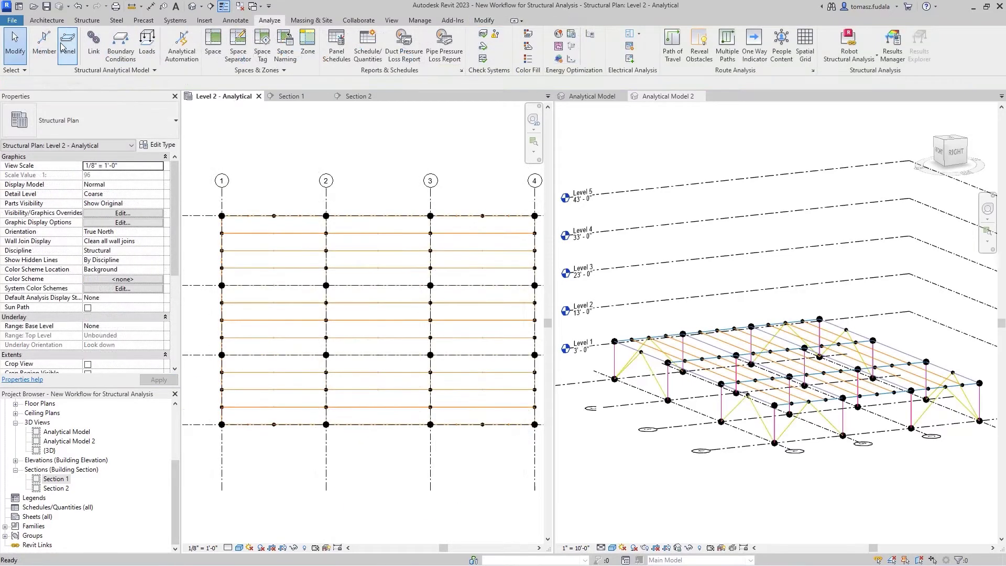
# Add a rectangular Floor analytical panel spanning grid 1/A to grid 4 on Level 2
pyautogui.click(66, 49)
pyautogui.click(167, 222)
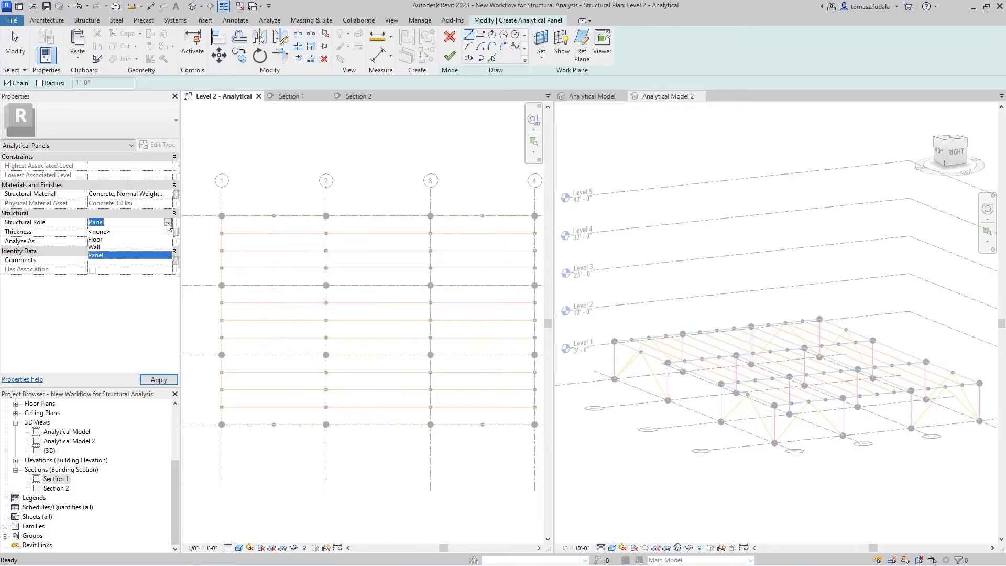
pyautogui.click(164, 244)
pyautogui.click(480, 35)
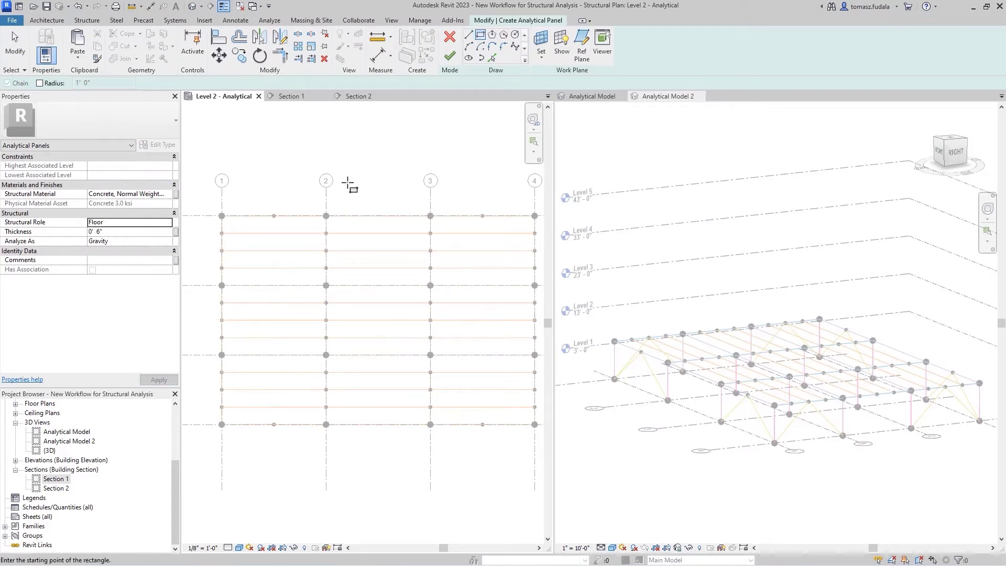
pyautogui.click(222, 424)
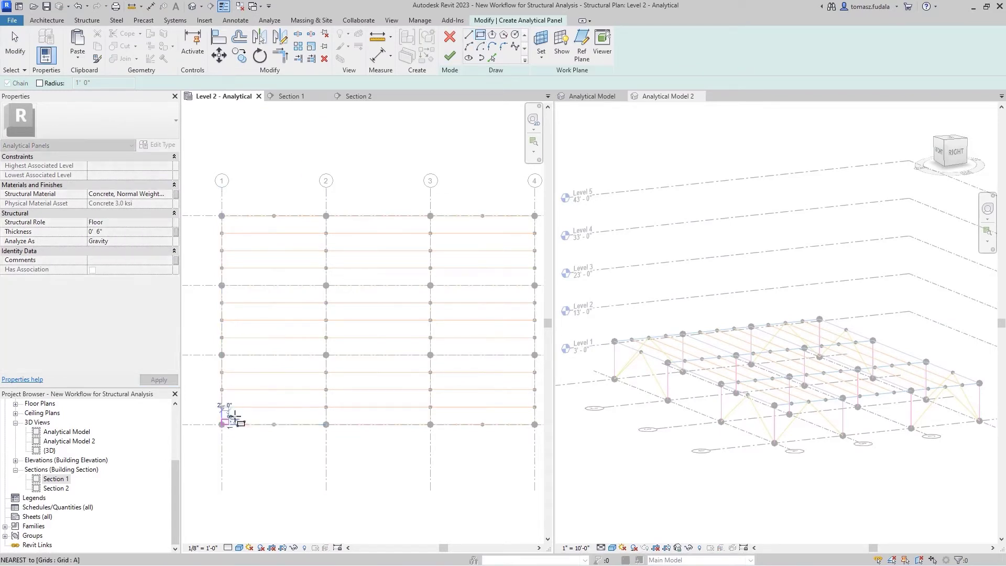
pyautogui.click(535, 215)
pyautogui.click(449, 56)
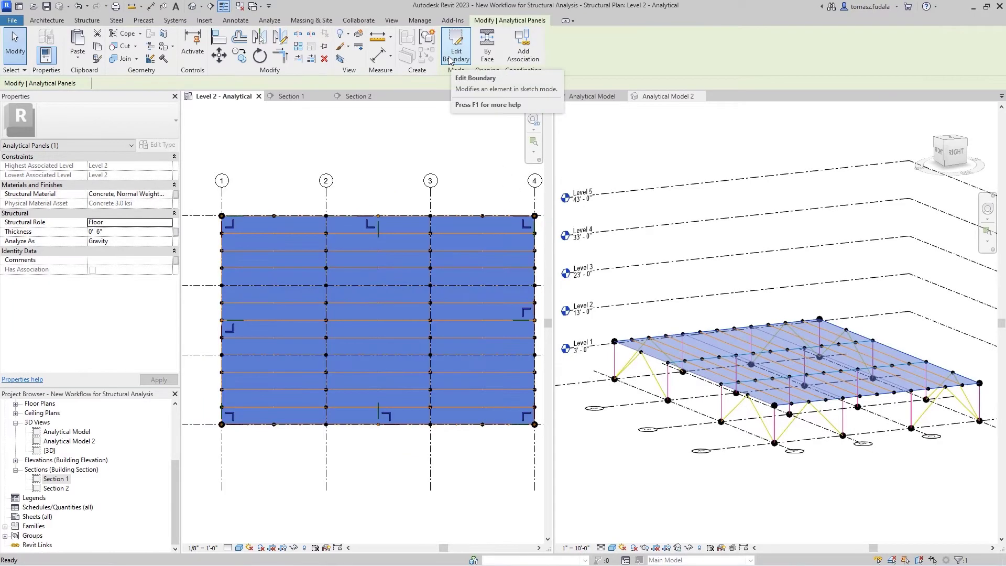
pyautogui.hotkey('ctrl', 'Tab')
# Copy the analytical frame and panel and paste them aligned to Levels 2–5
pyautogui.click(592, 96)
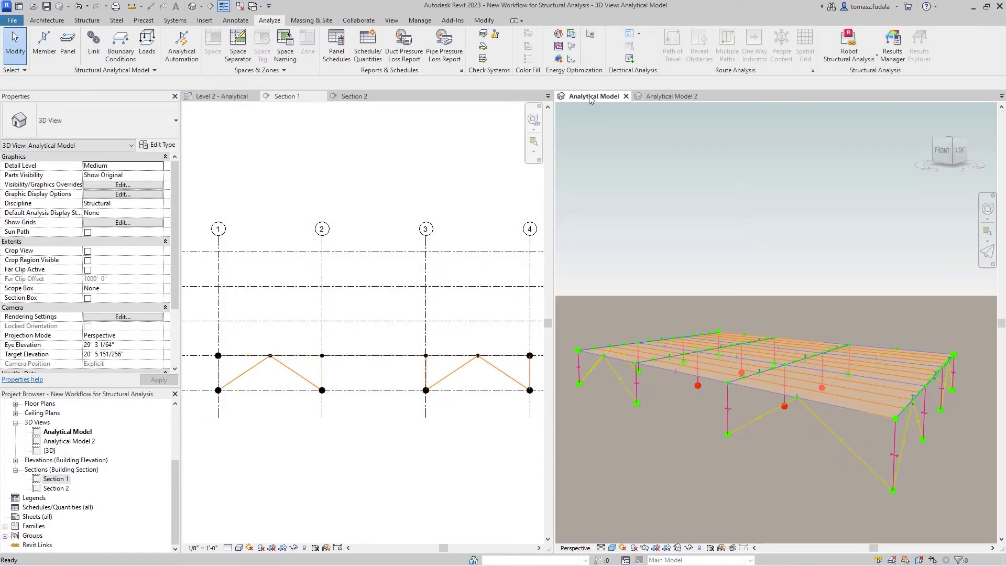
pyautogui.moveTo(575, 241); pyautogui.dragTo(976, 514)
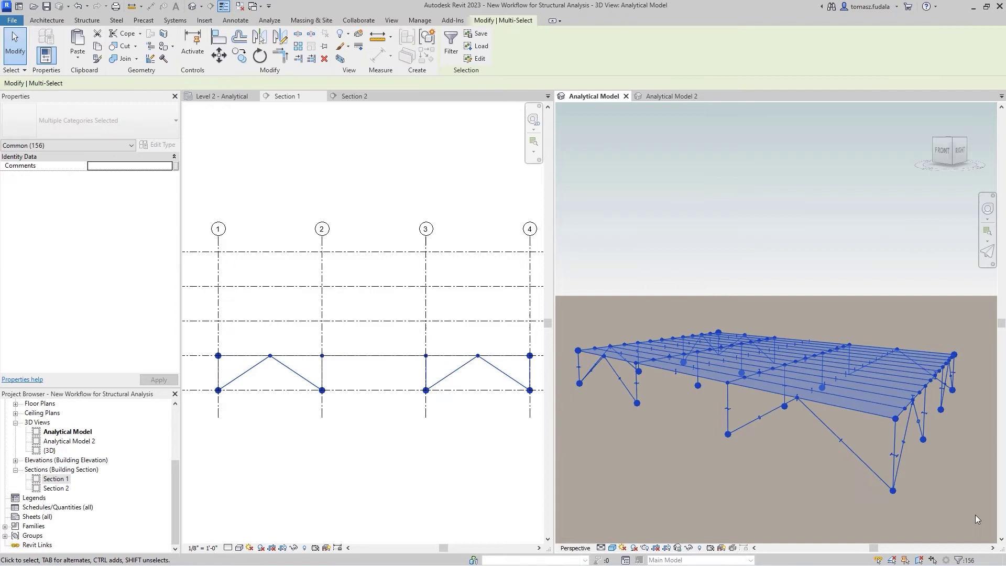
pyautogui.click(670, 96)
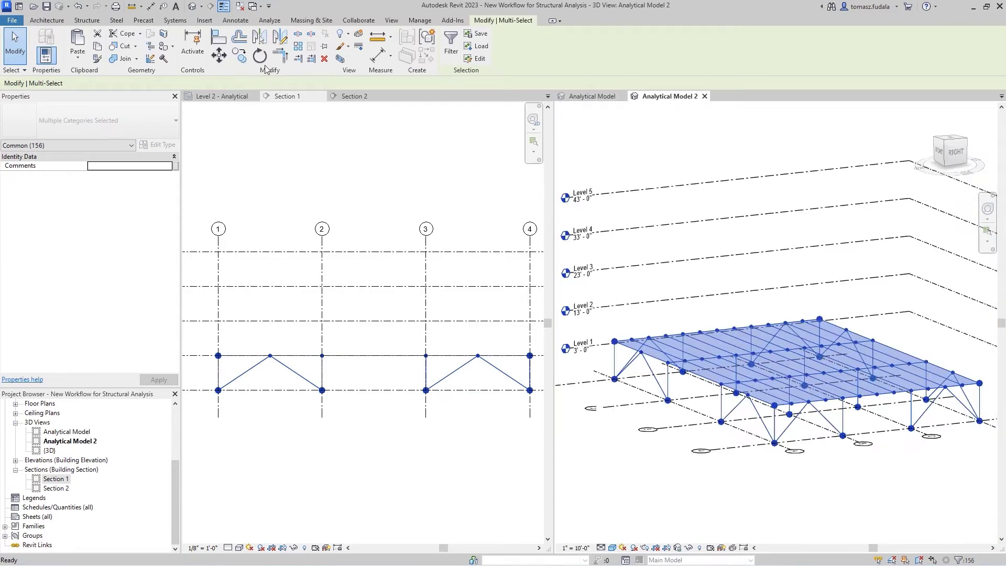
pyautogui.click(98, 50)
pyautogui.click(78, 58)
pyautogui.click(83, 96)
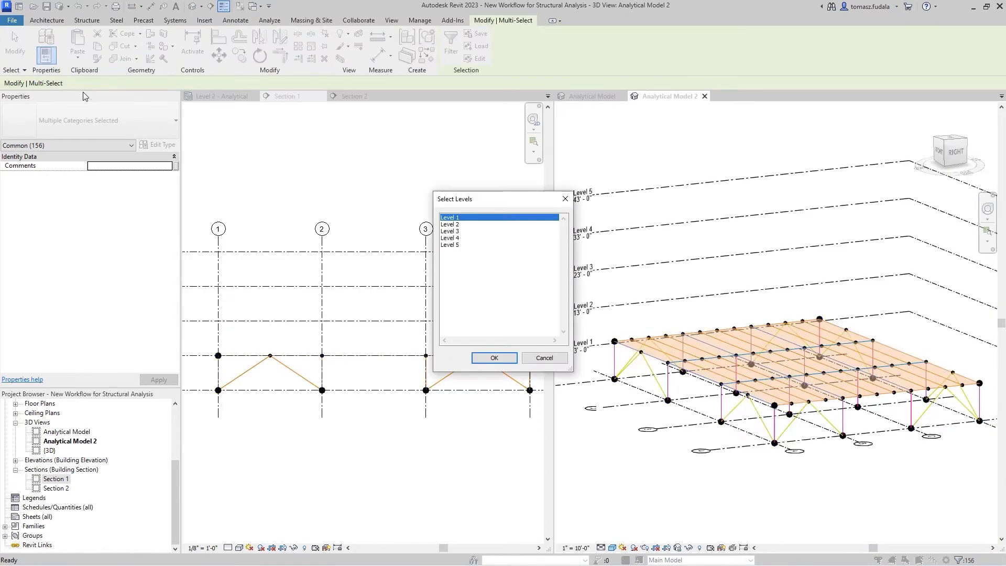
pyautogui.moveTo(459, 225); pyautogui.dragTo(462, 244)
pyautogui.click(494, 358)
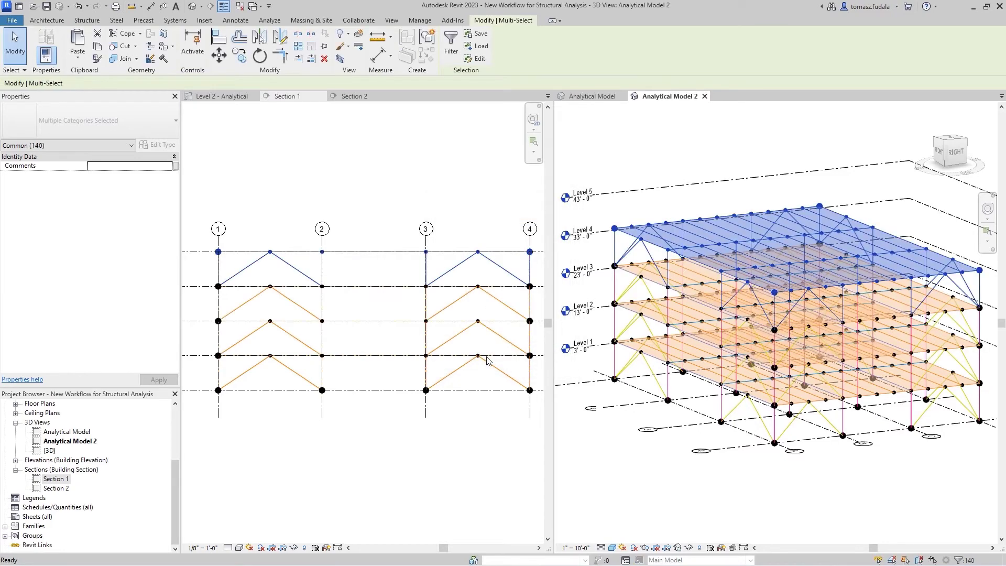
# Move Level 1 down to 0'-0" in Section 1
pyautogui.click(486, 391)
pyautogui.moveTo(468, 442); pyautogui.dragTo(431, 441, button='middle')
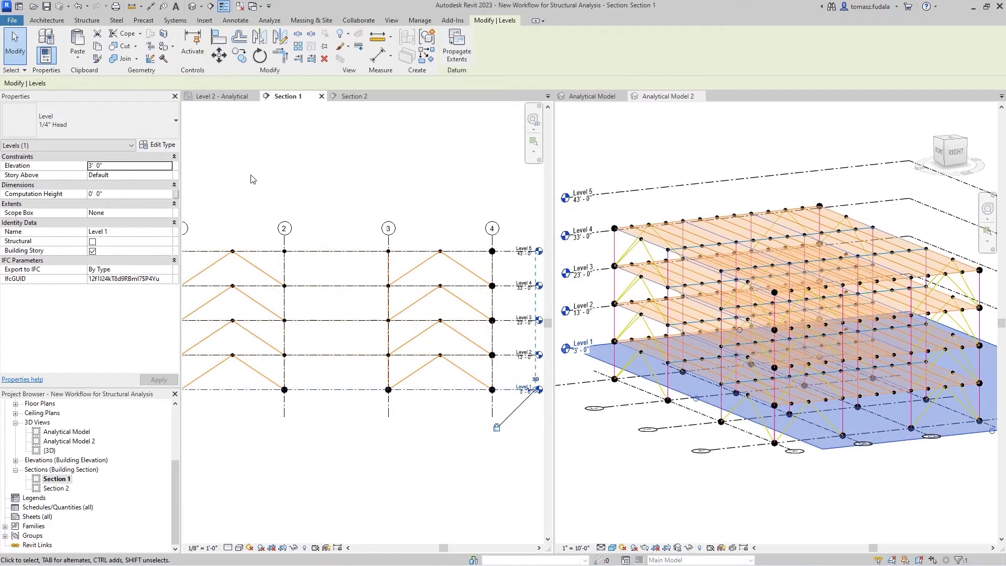
pyautogui.click(219, 55)
pyautogui.scroll(3, 511, 464)
pyautogui.moveTo(506, 458); pyautogui.dragTo(452, 481, button='middle')
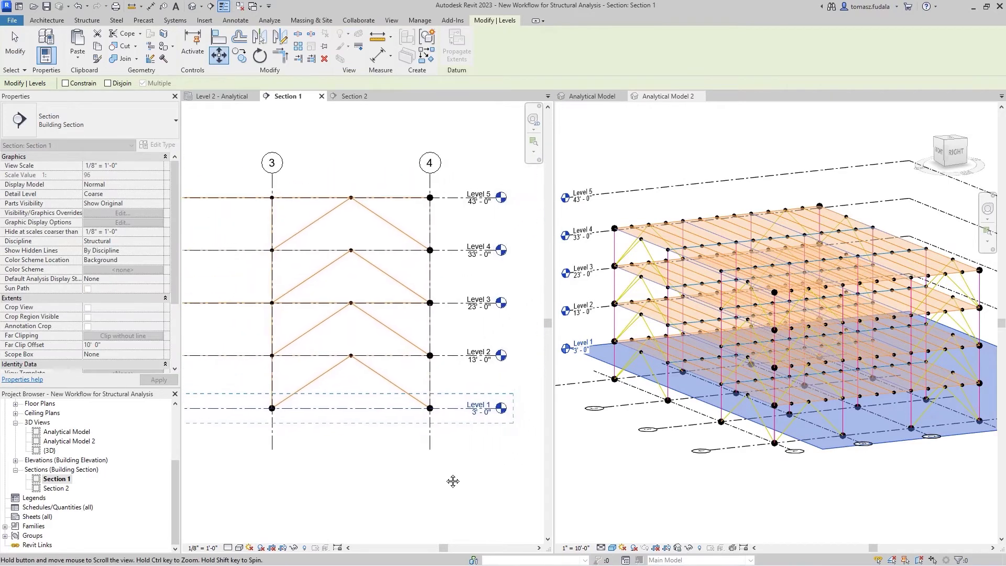
pyautogui.click(467, 442)
pyautogui.click(470, 467)
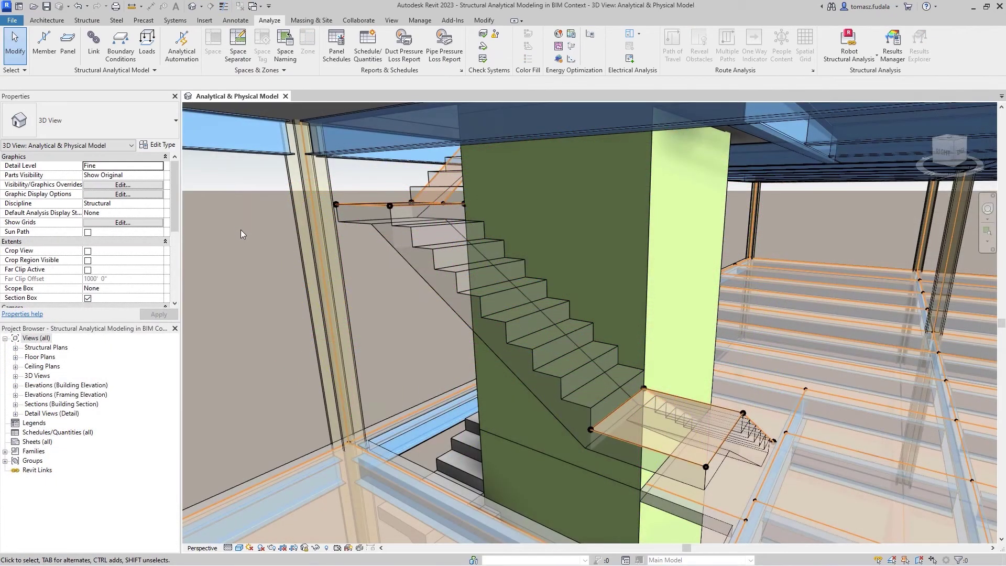
# Sketch a rectangular analytical panel from the stair top to its lower landing
pyautogui.click(68, 43)
pyautogui.click(480, 36)
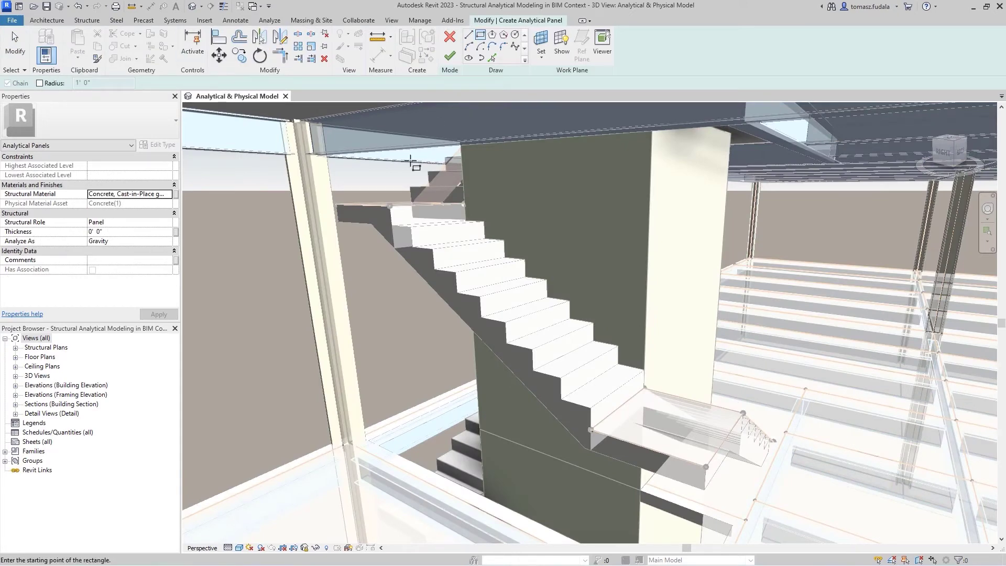
pyautogui.click(390, 206)
pyautogui.click(643, 388)
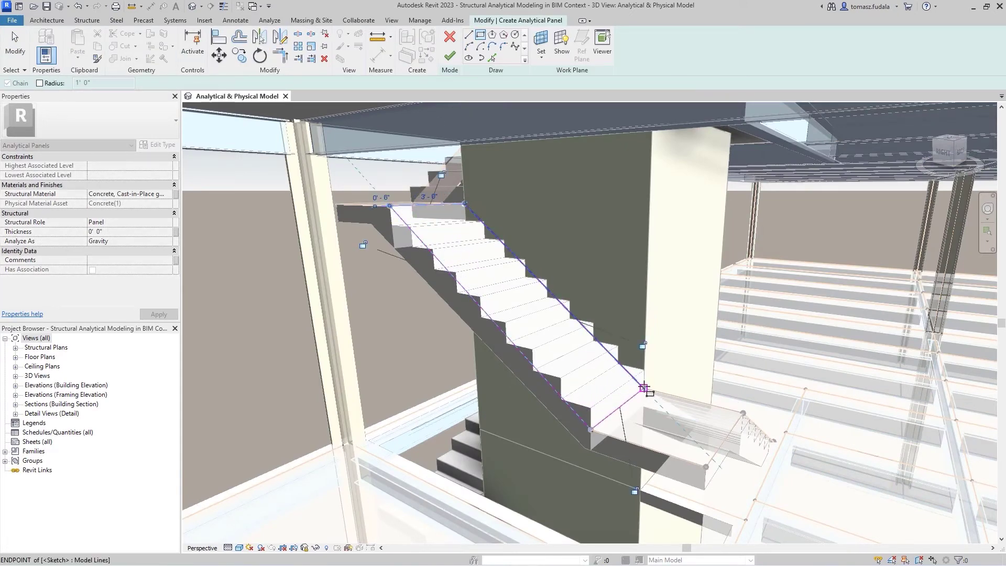
pyautogui.click(452, 58)
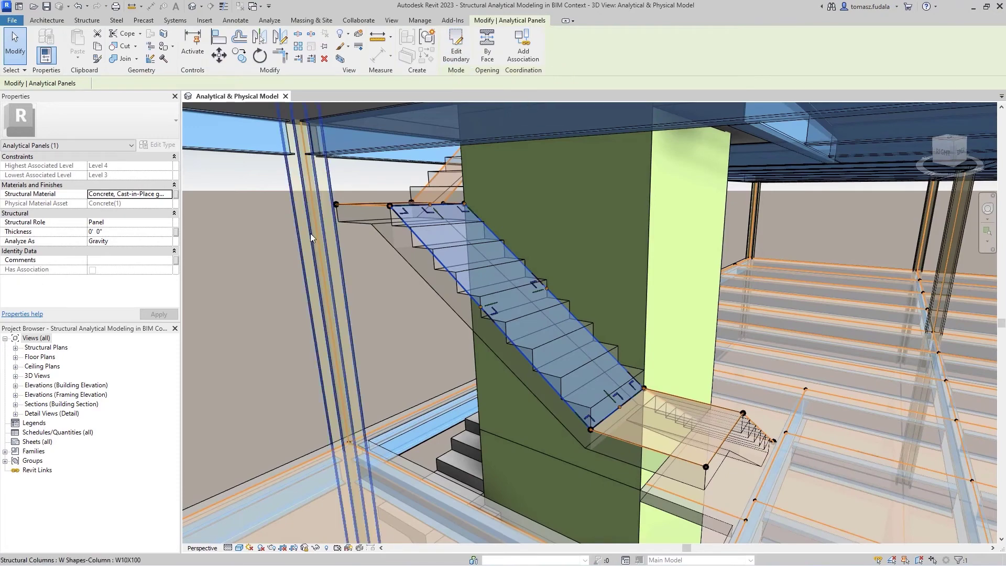
pyautogui.click(224, 295)
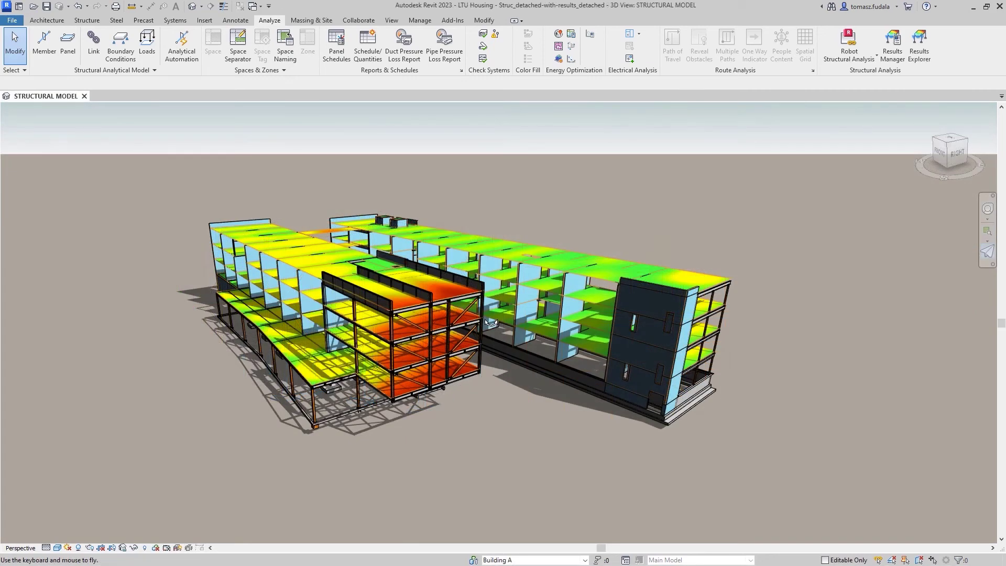
# Orbit and fly into the LTU Housing results model to view the colour-mapped framing up close
pyautogui.keyDown('shift'); pyautogui.moveTo(479, 321); pyautogui.dragTo(491, 322, button='middle'); pyautogui.keyUp('shift')
pyautogui.press('w')
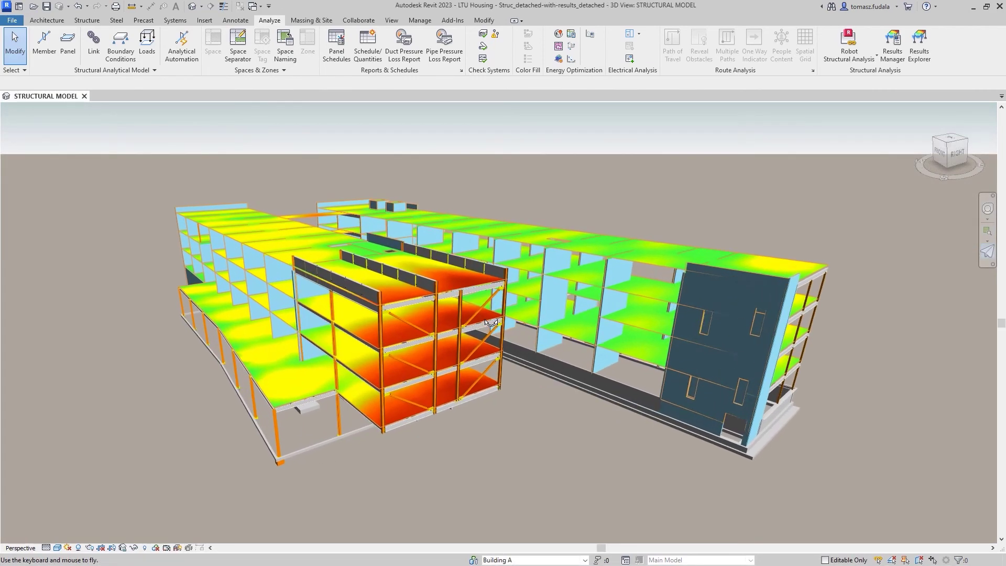
pyautogui.press('w')
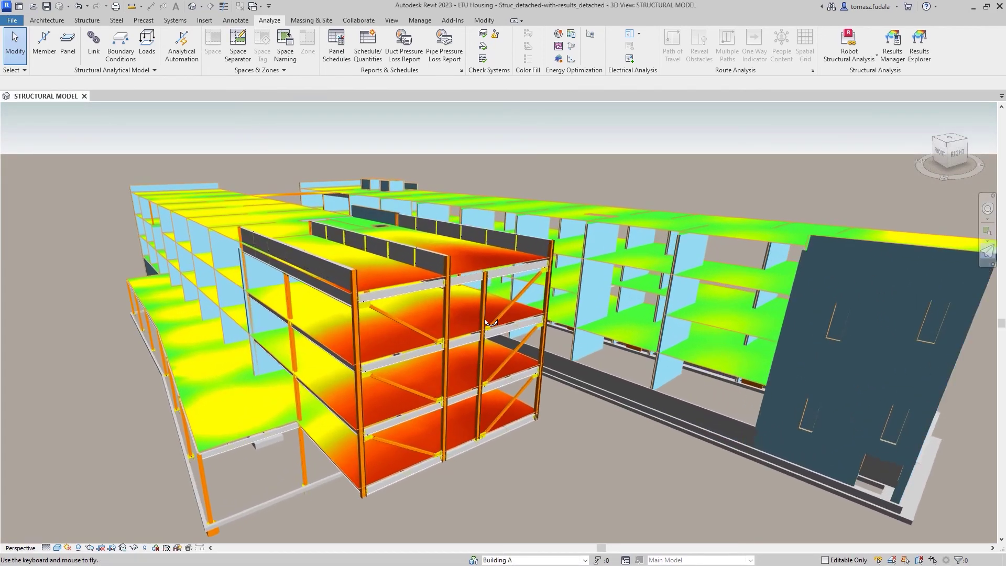
pyautogui.press('w')
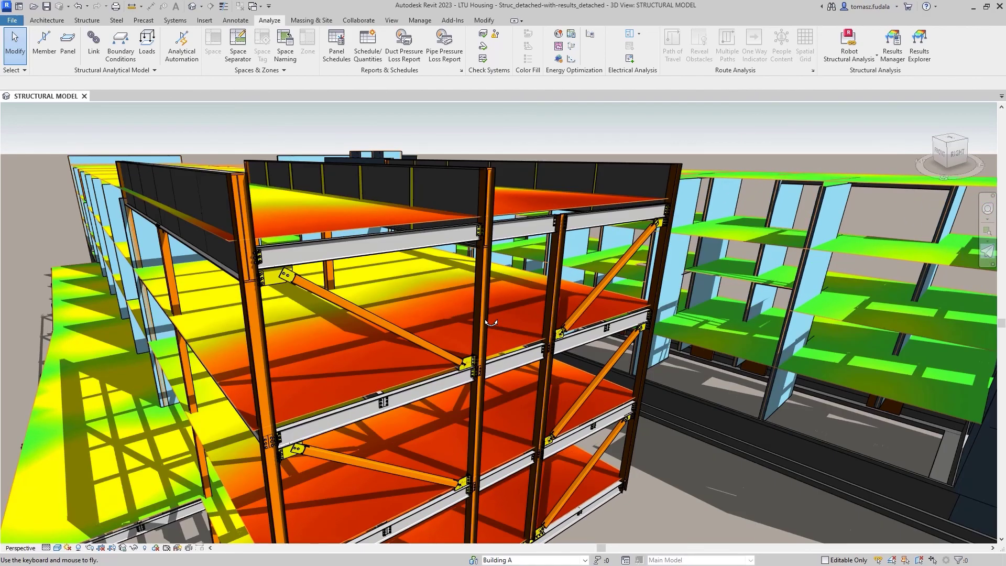